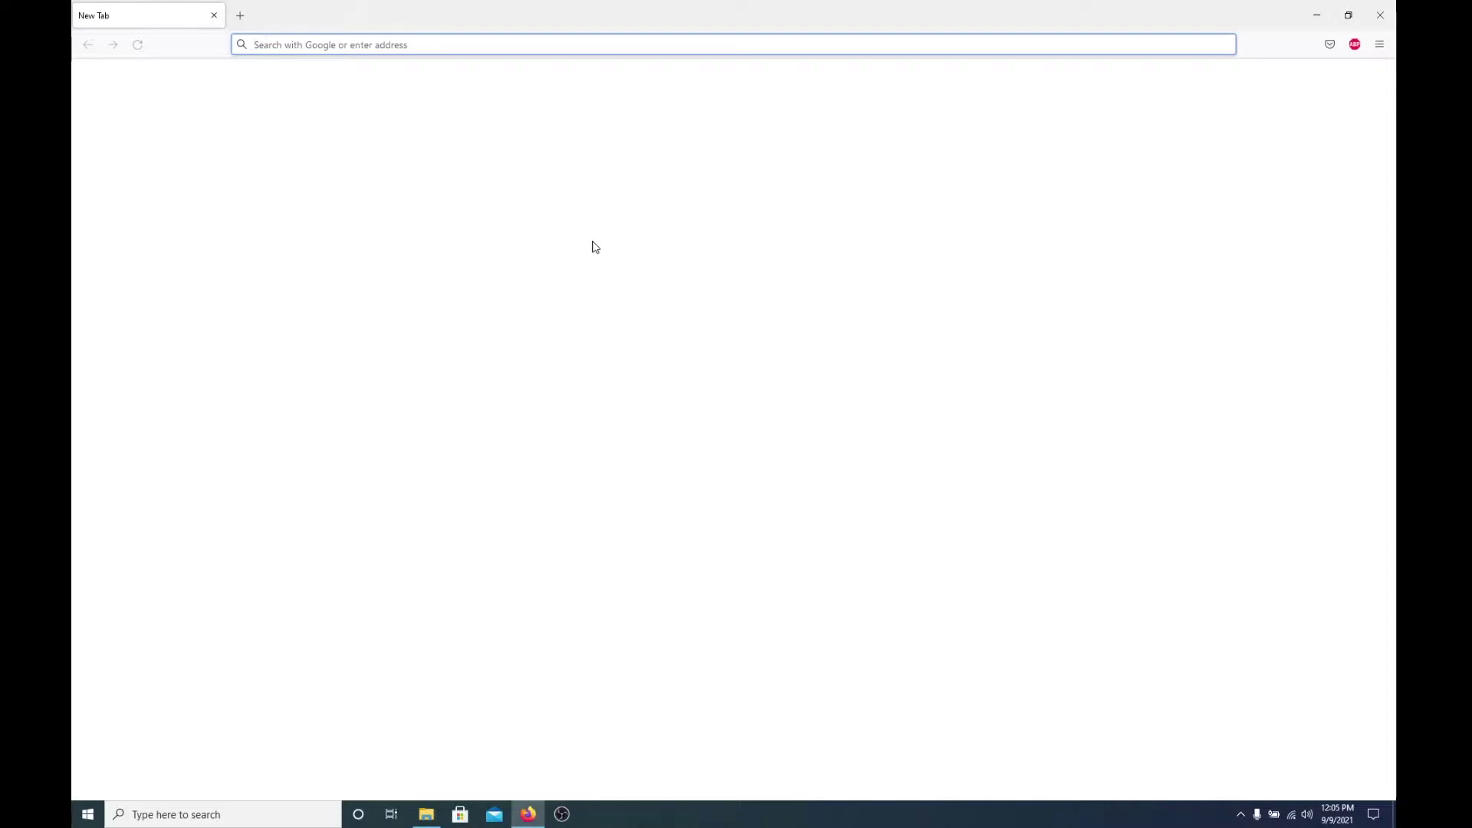
Search the web for "windows insider program" and open the official Windows Insider website from the results.
{"action": "type", "text": "windows"}
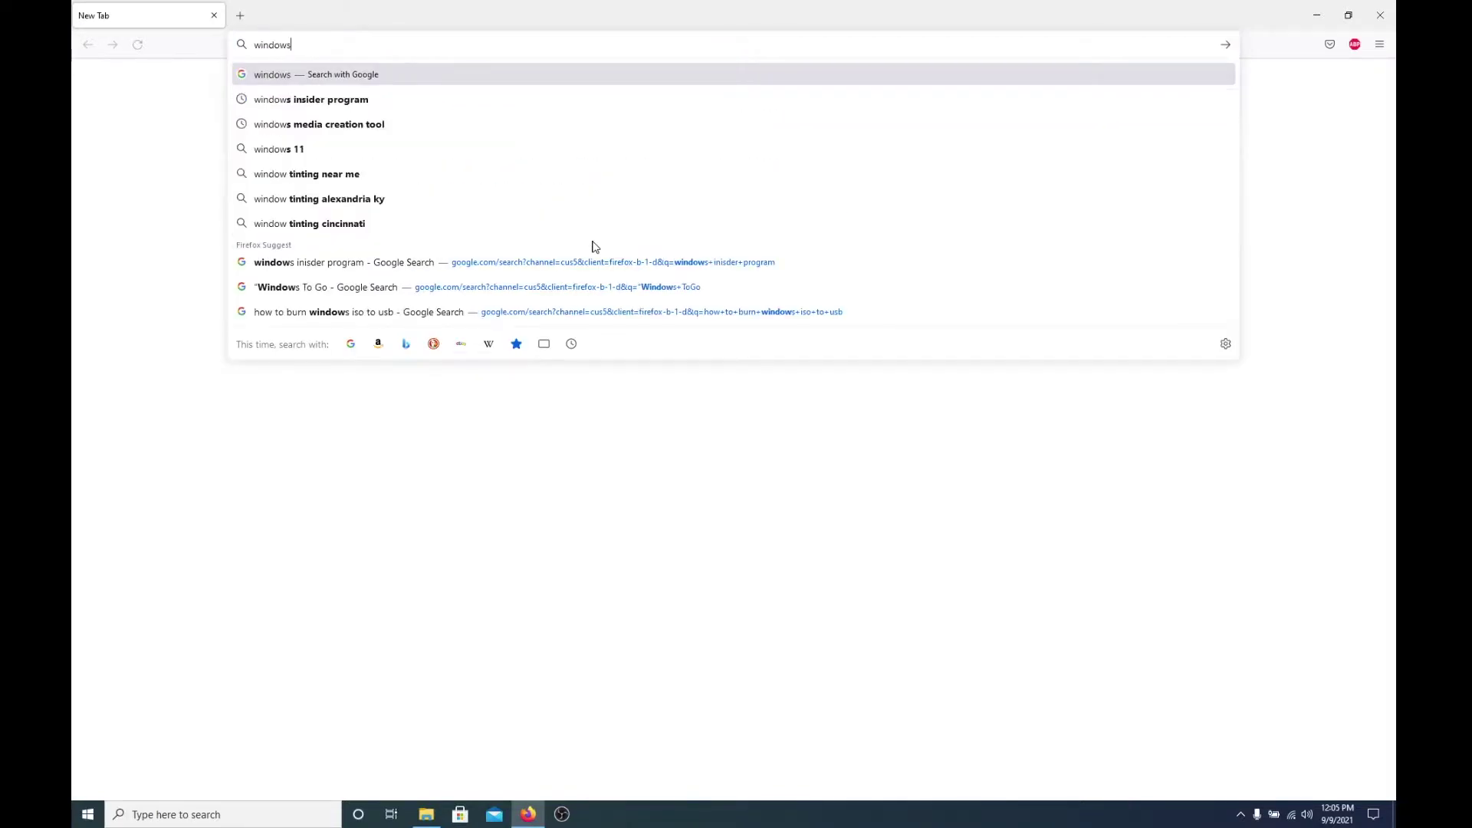
{"action": "type", "text": " insider program"}
{"action": "key", "text": "Return"}
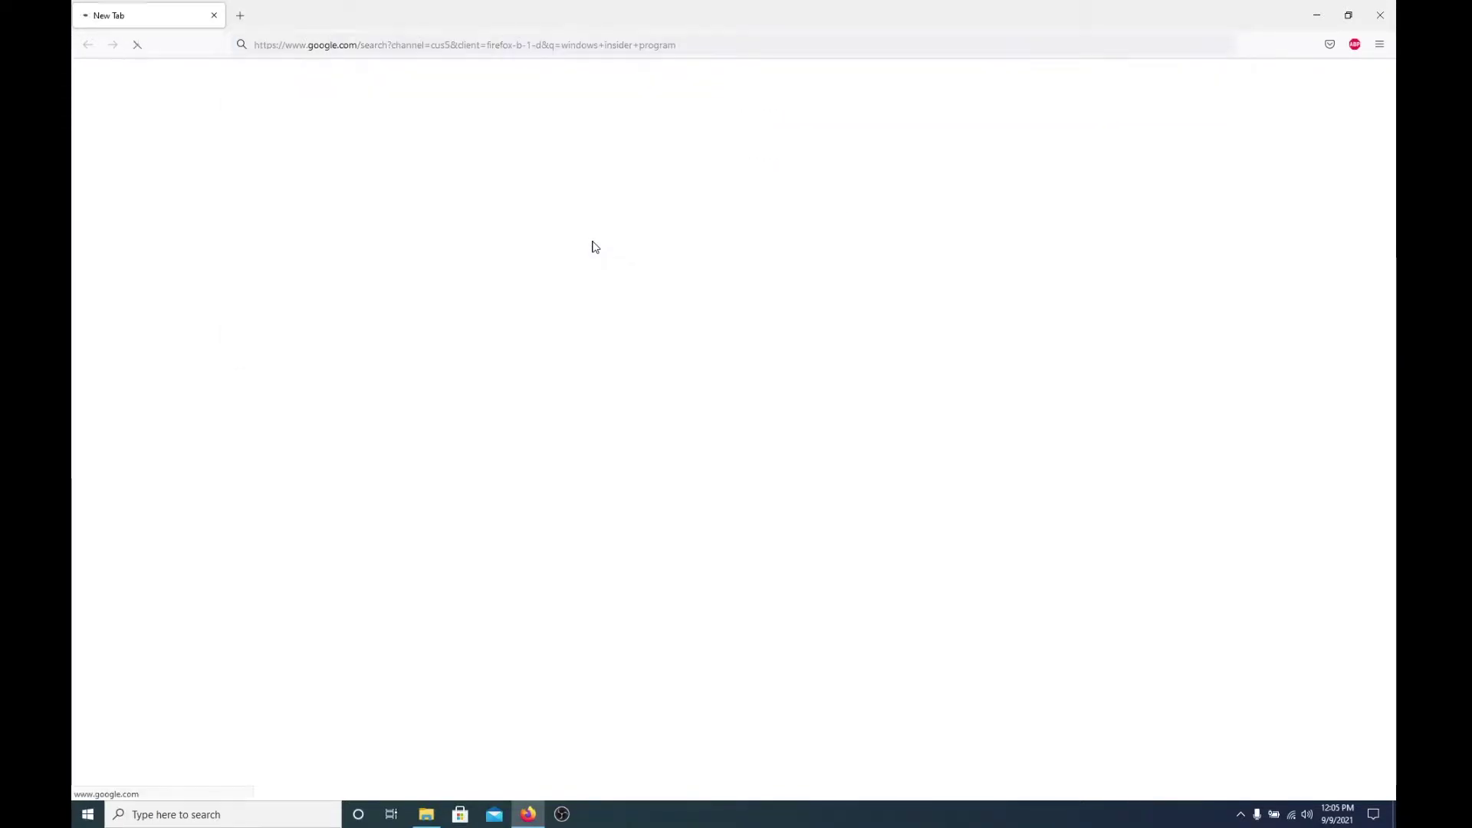
{"action": "left_click", "coordinate": [314, 218]}
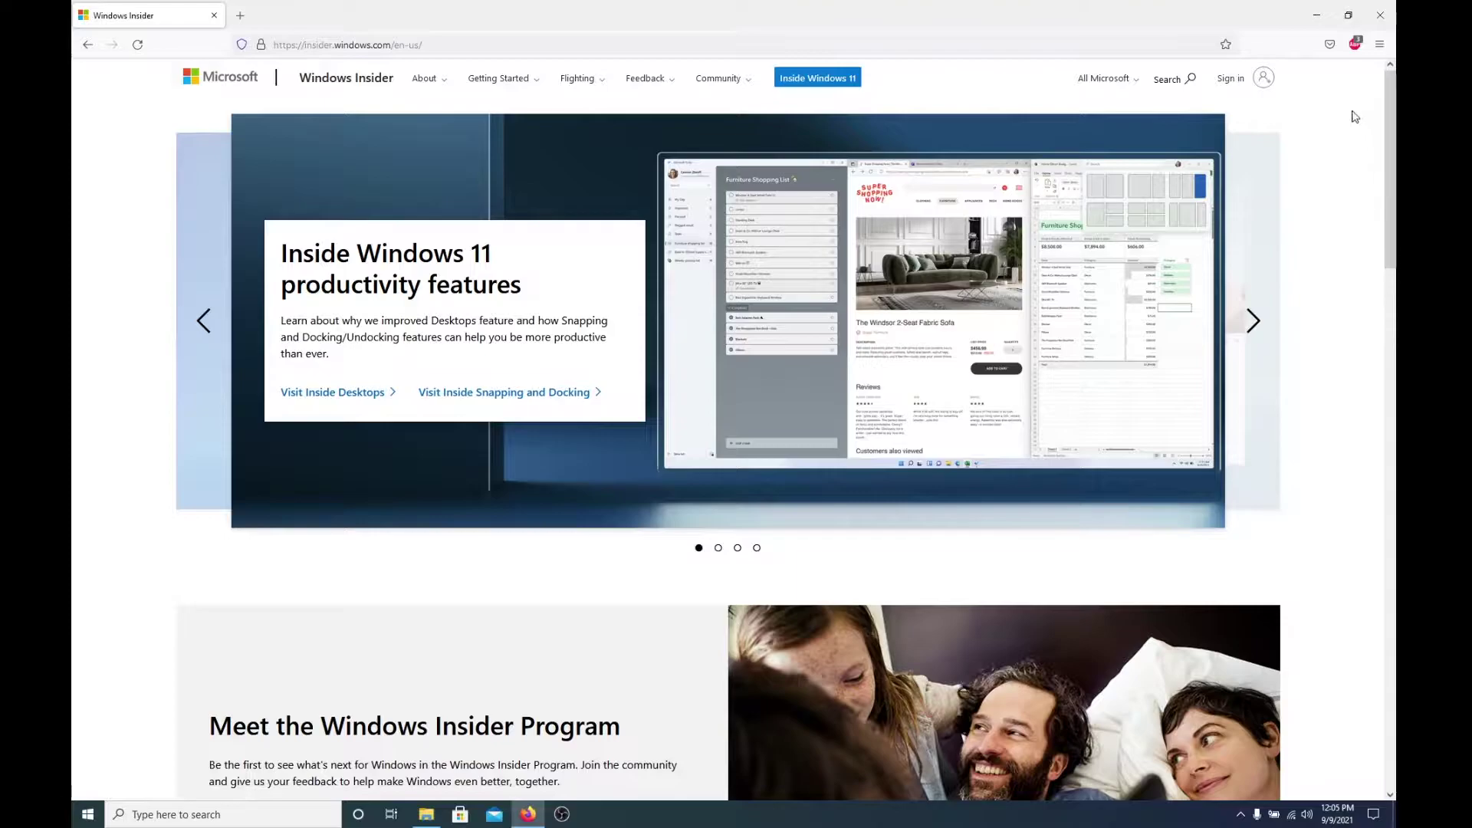
Sign in to the Windows Insider site with the Microsoft account's e-mail and password.
{"action": "left_click", "coordinate": [1232, 80]}
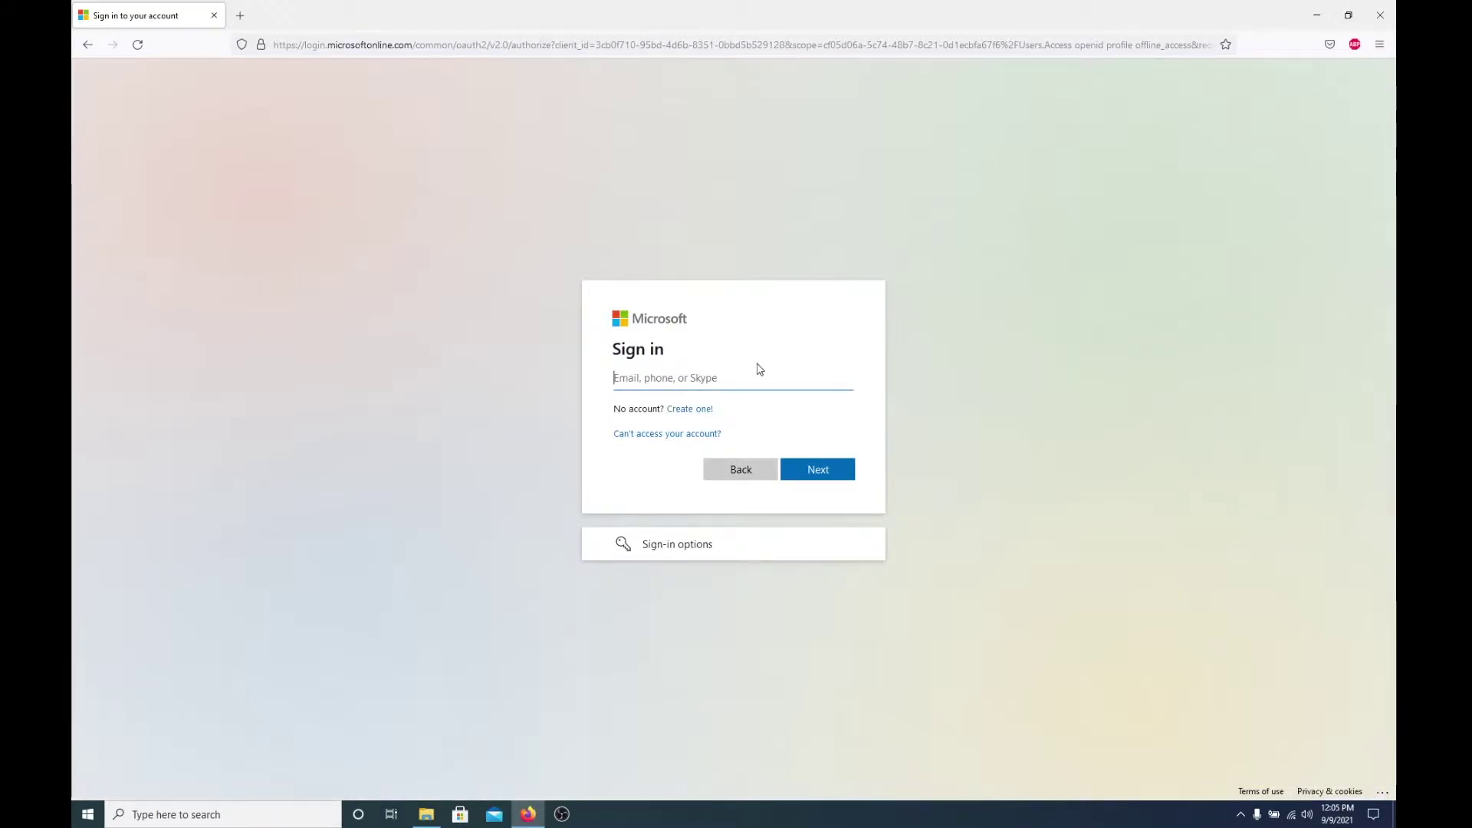
{"action": "type", "text": "..."}
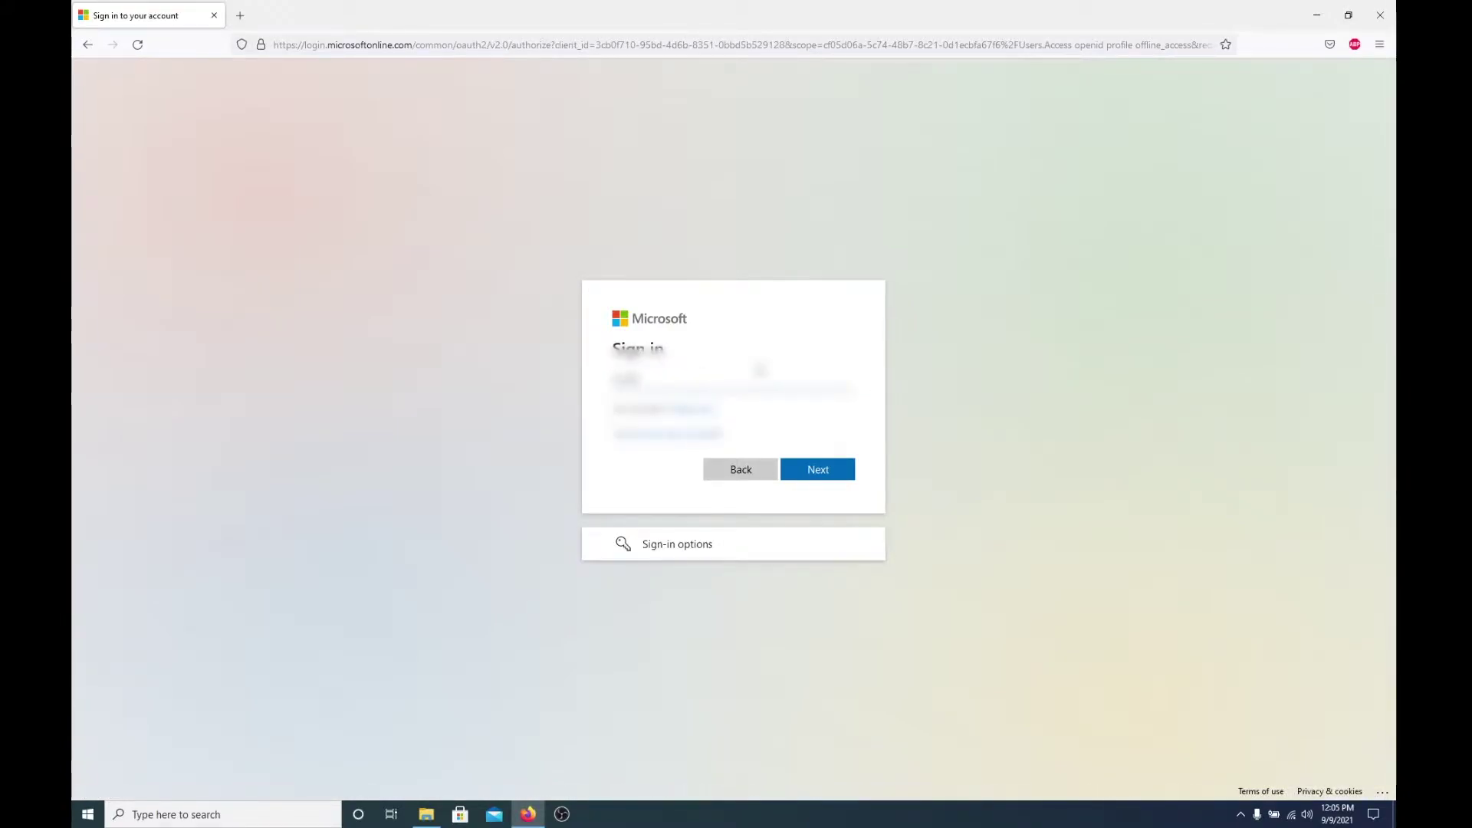
{"action": "type", "text": "..."}
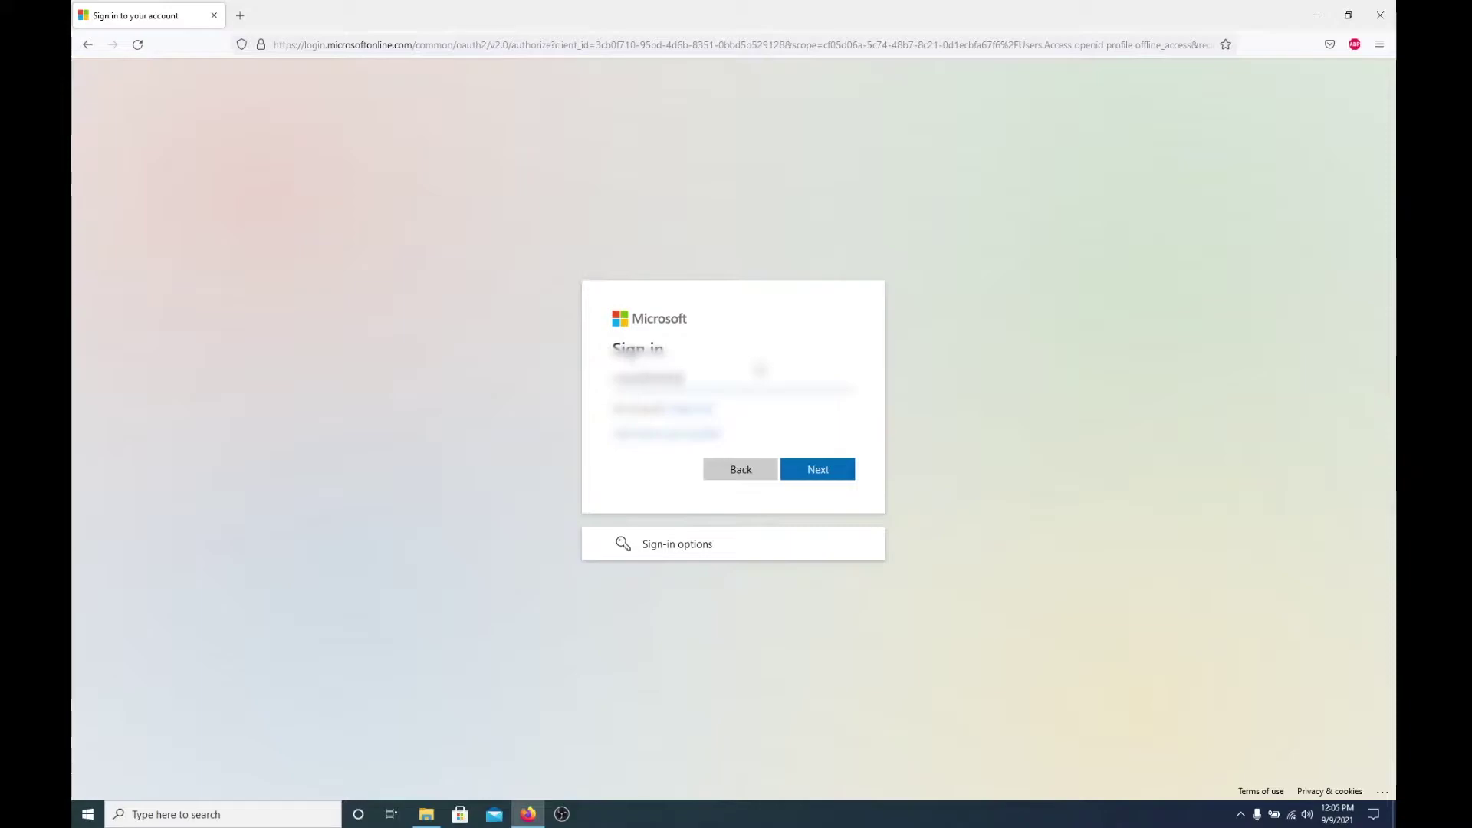
{"action": "key", "text": "Return"}
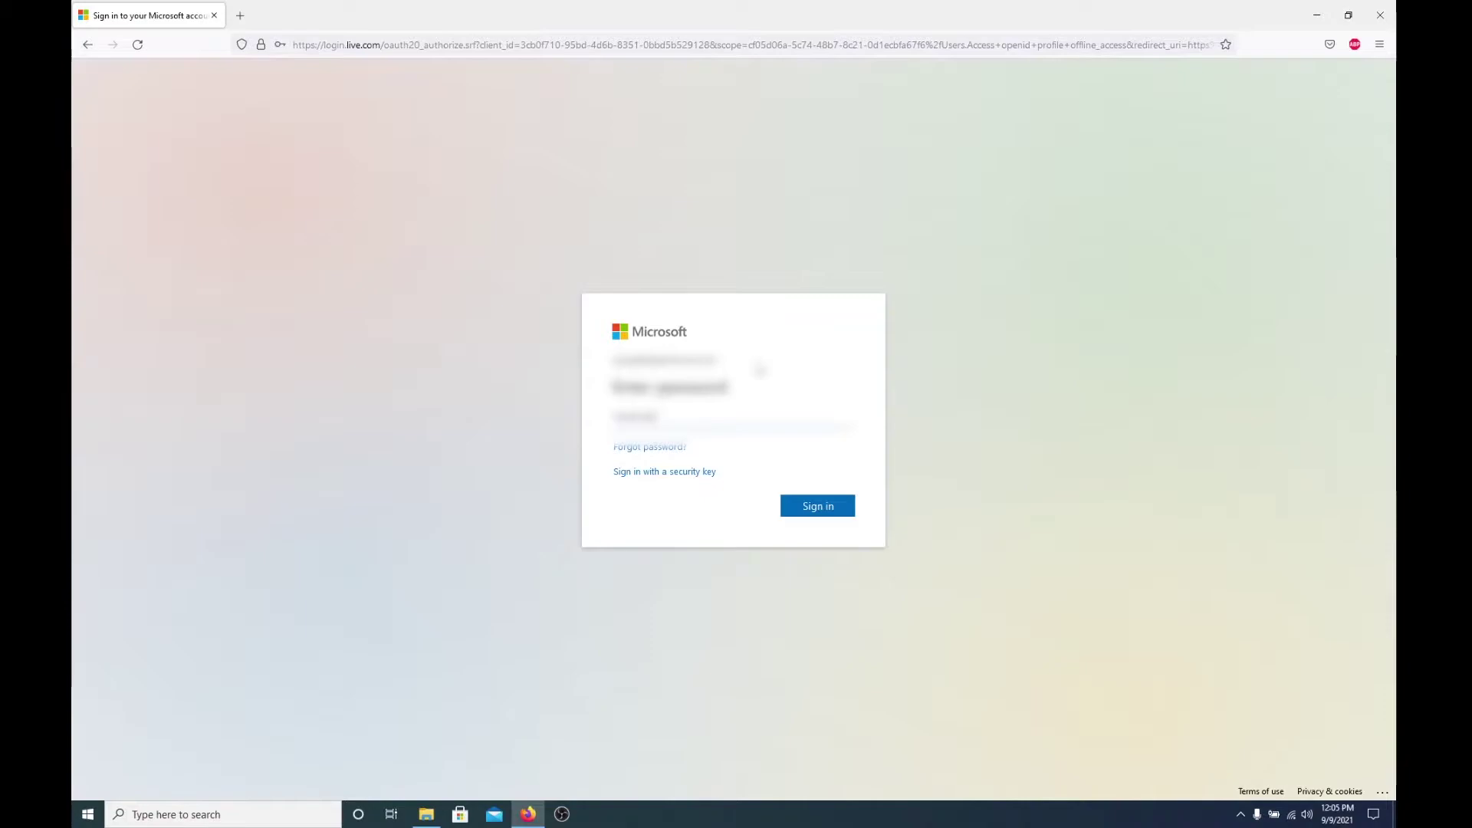
{"action": "type", "text": "..."}
{"action": "key", "text": "Return"}
{"action": "left_click", "coordinate": [834, 500]}
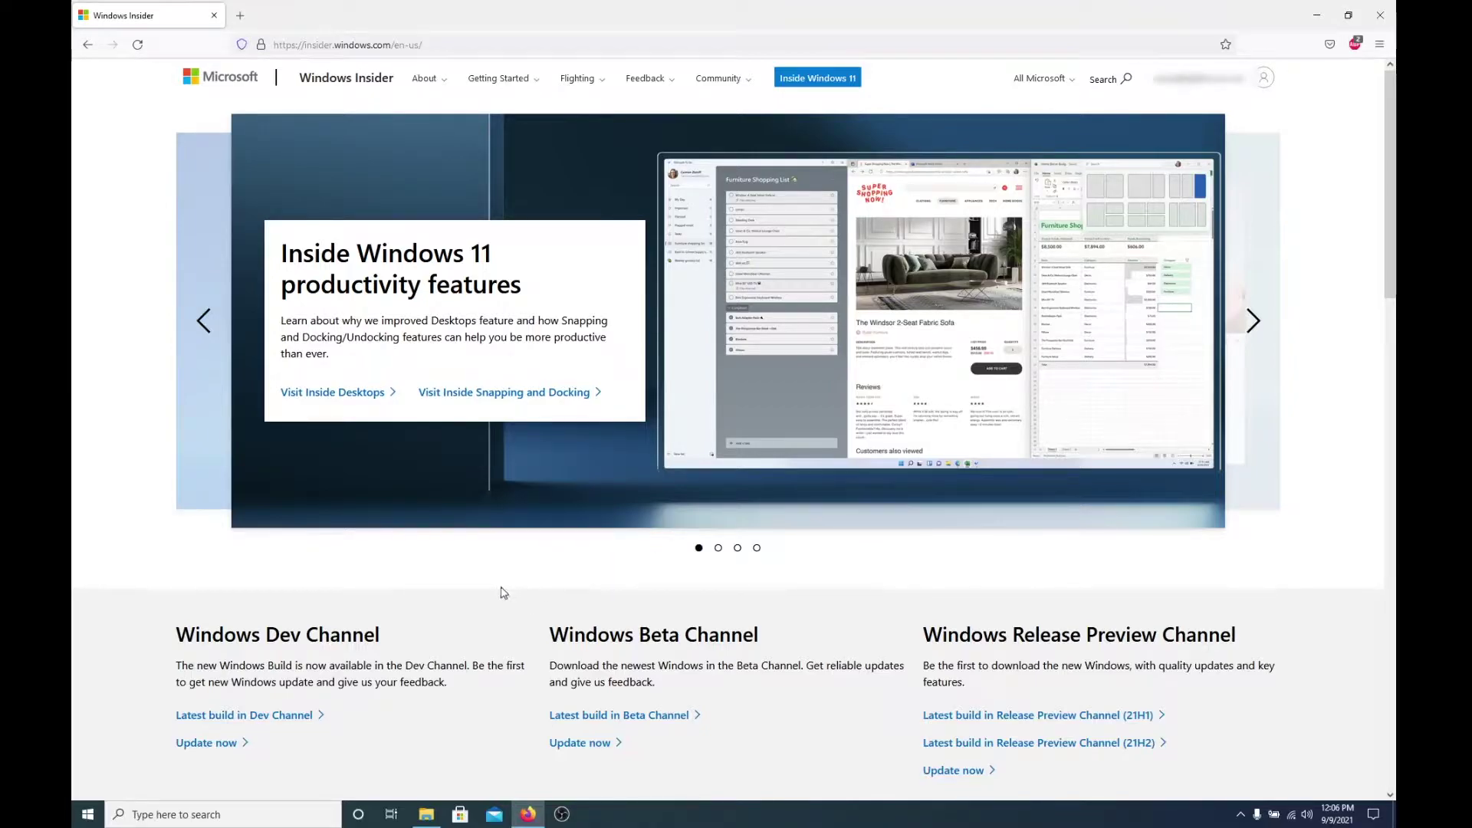
Go to the Flight now instructions and follow the link to download a Windows Insider Preview ISO.
{"action": "scroll", "coordinate": [505, 591], "scroll_direction": "down", "scroll_amount": 6}
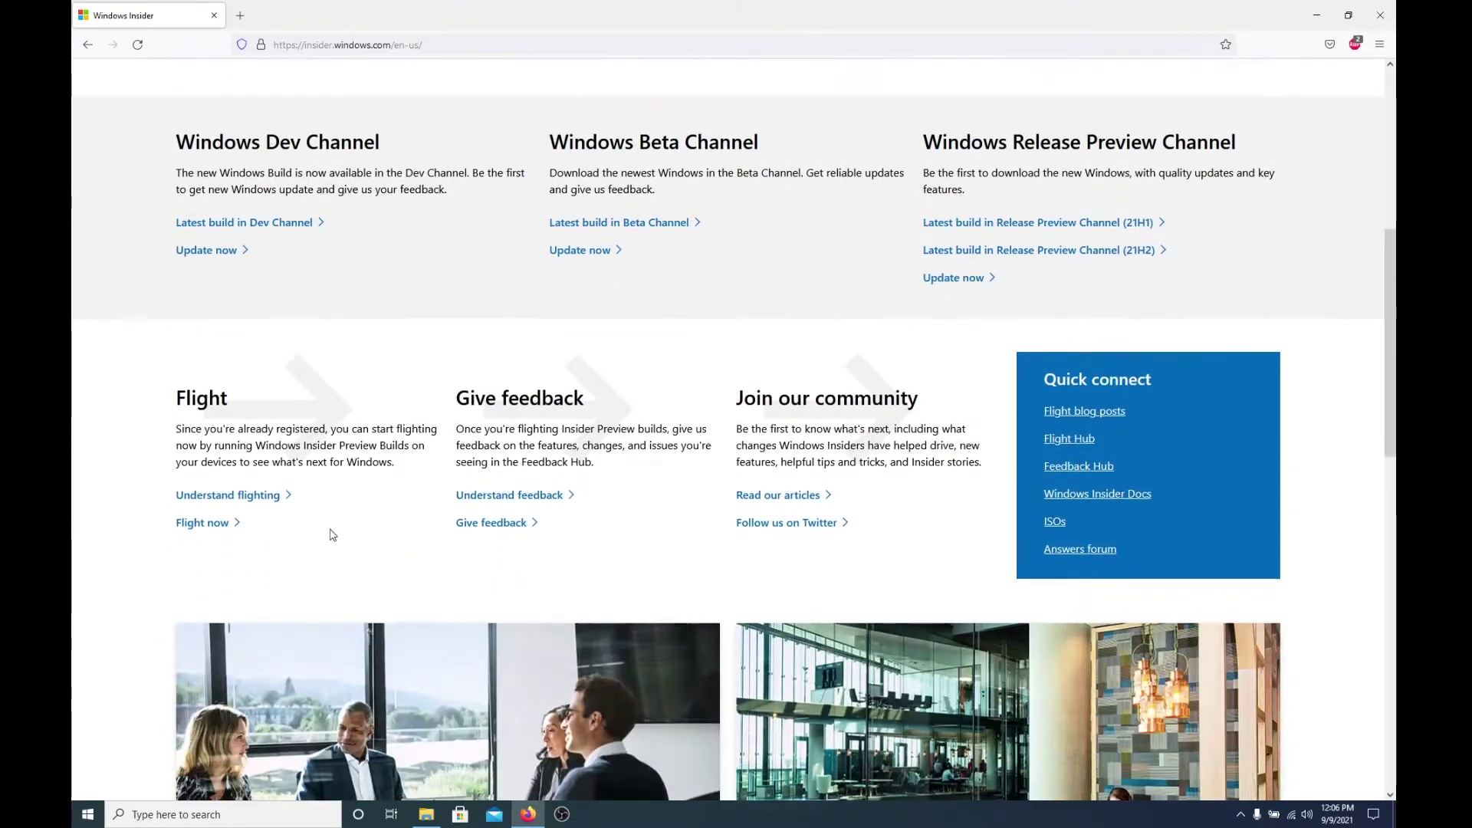
{"action": "left_click", "coordinate": [220, 531]}
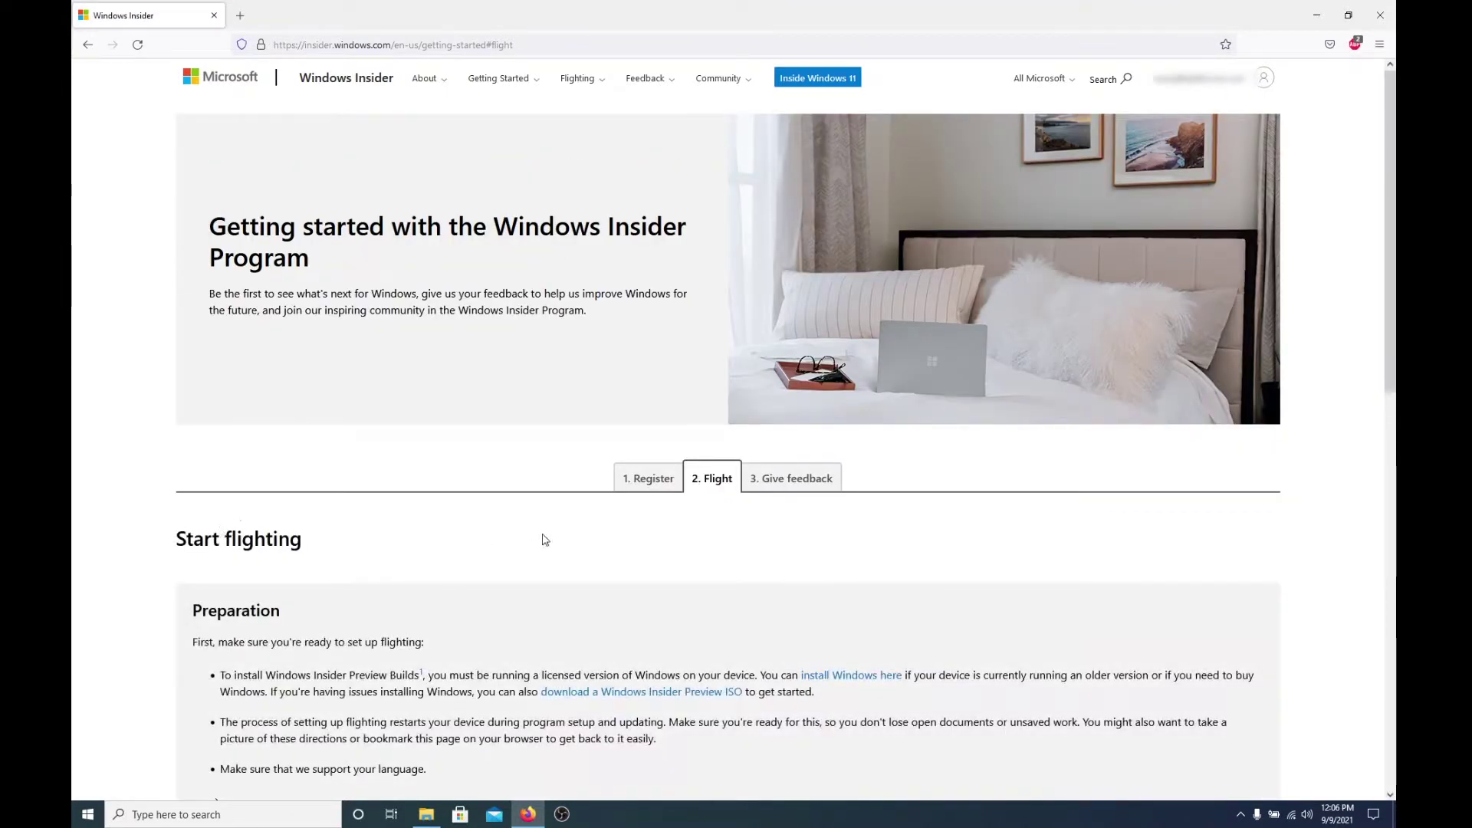
{"action": "scroll", "coordinate": [560, 539], "scroll_direction": "down", "scroll_amount": 1}
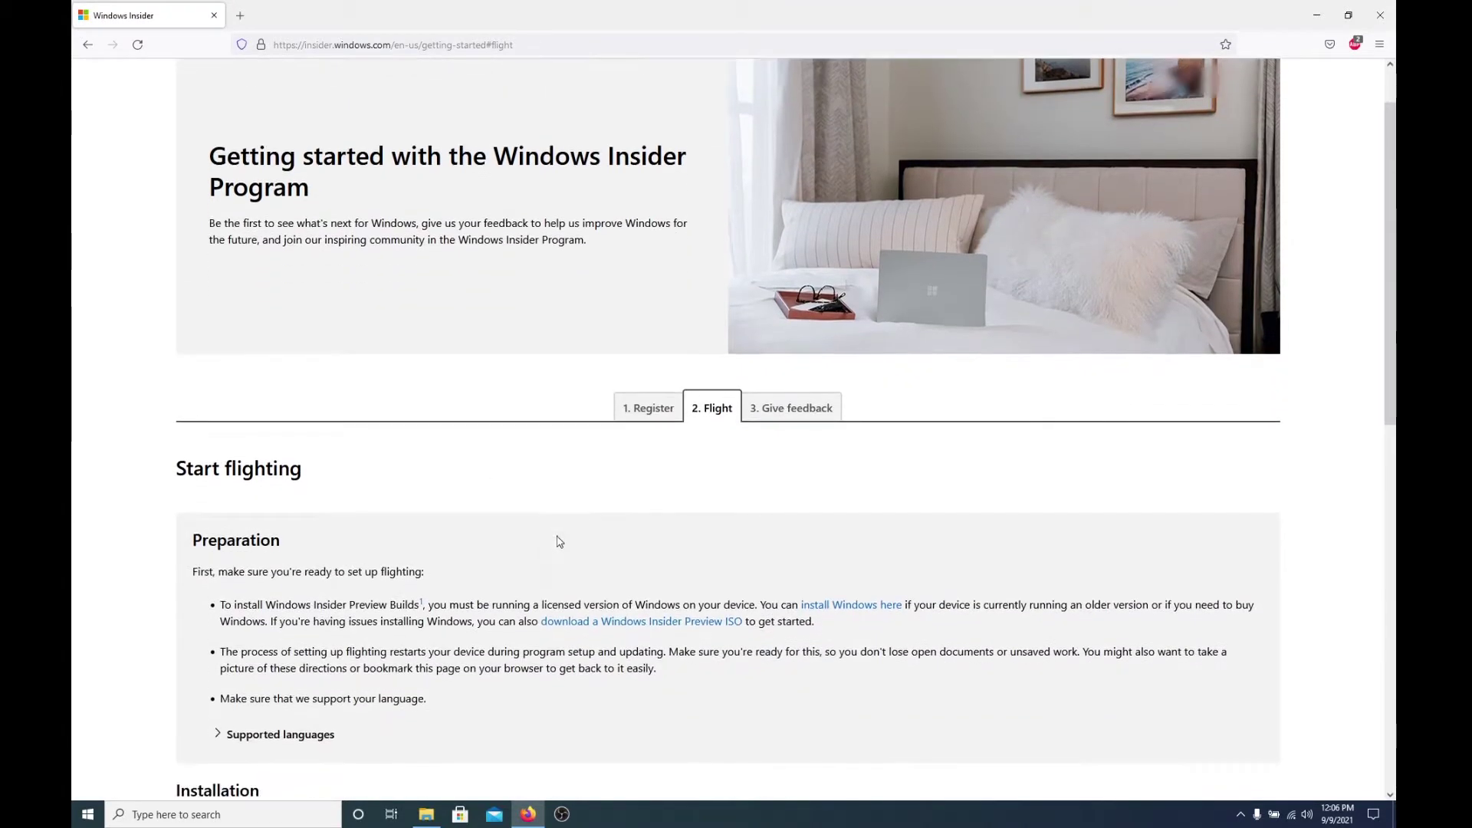
{"action": "left_click", "coordinate": [587, 629]}
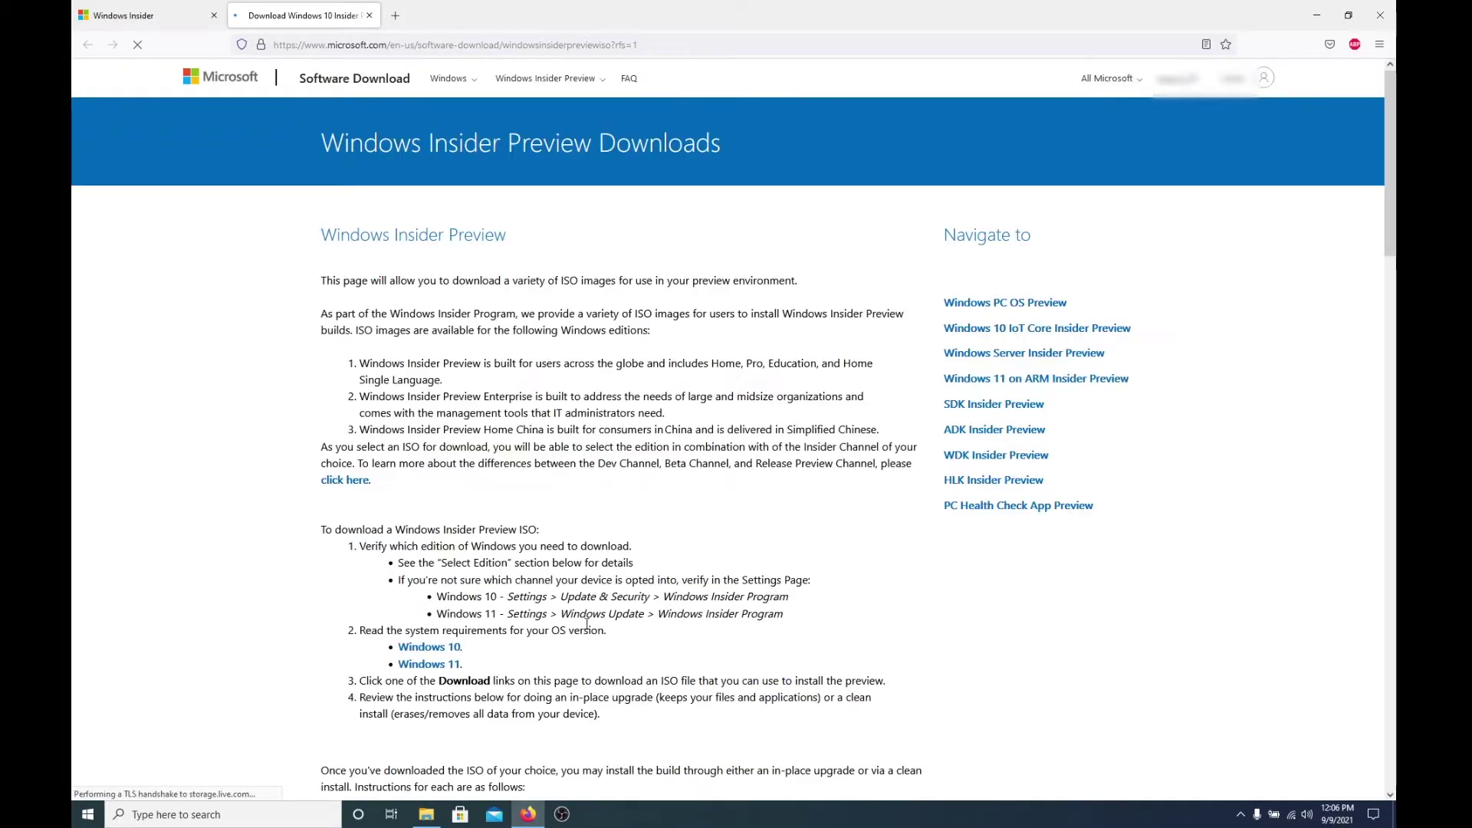
Choose and confirm the Windows 11 Insider Preview (Beta Channel) - Build 22000.132 edition for download.
{"action": "scroll", "coordinate": [624, 603], "scroll_direction": "down", "scroll_amount": 4}
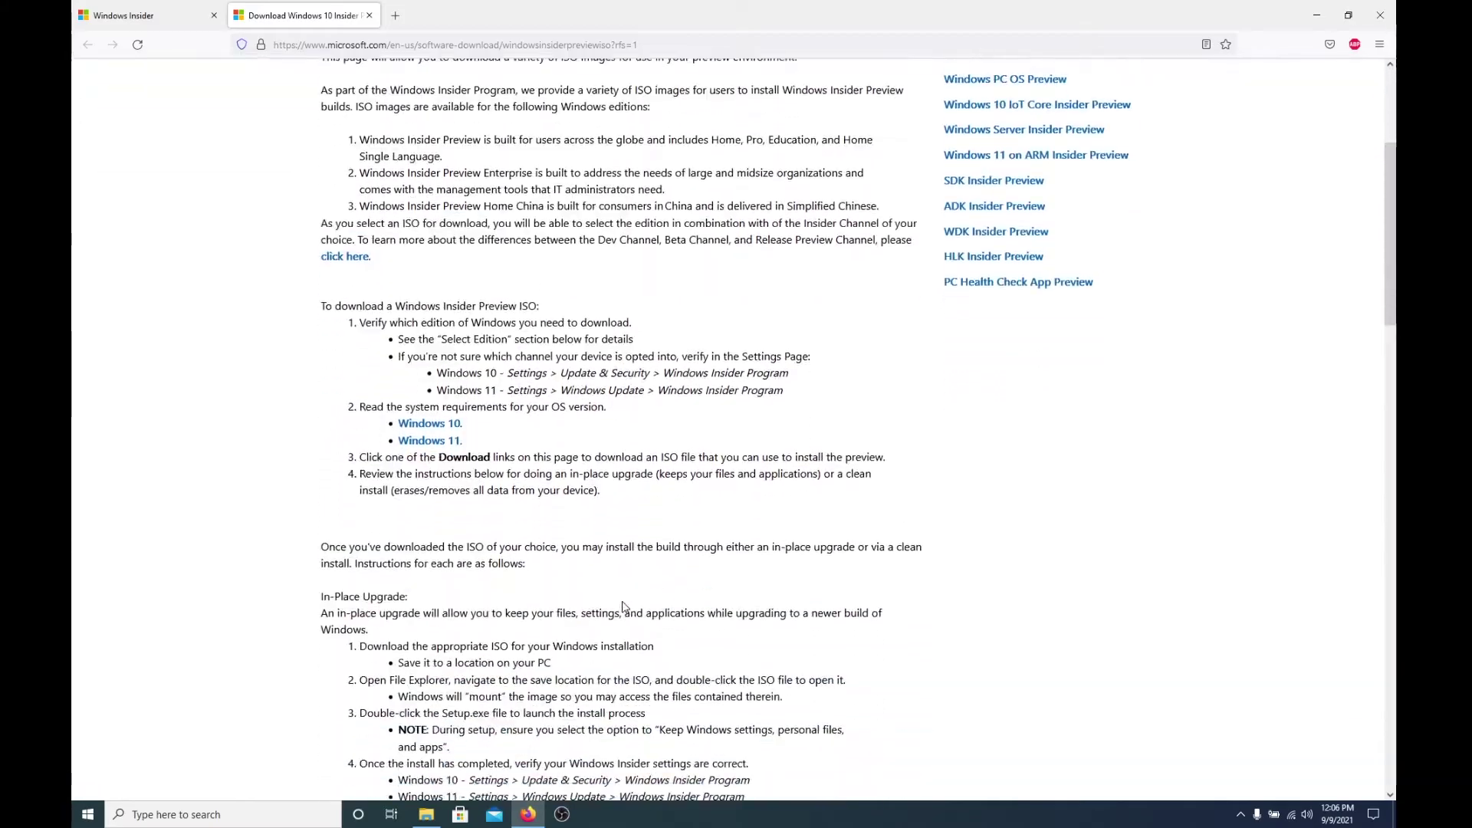
{"action": "scroll", "coordinate": [624, 605], "scroll_direction": "down", "scroll_amount": 18}
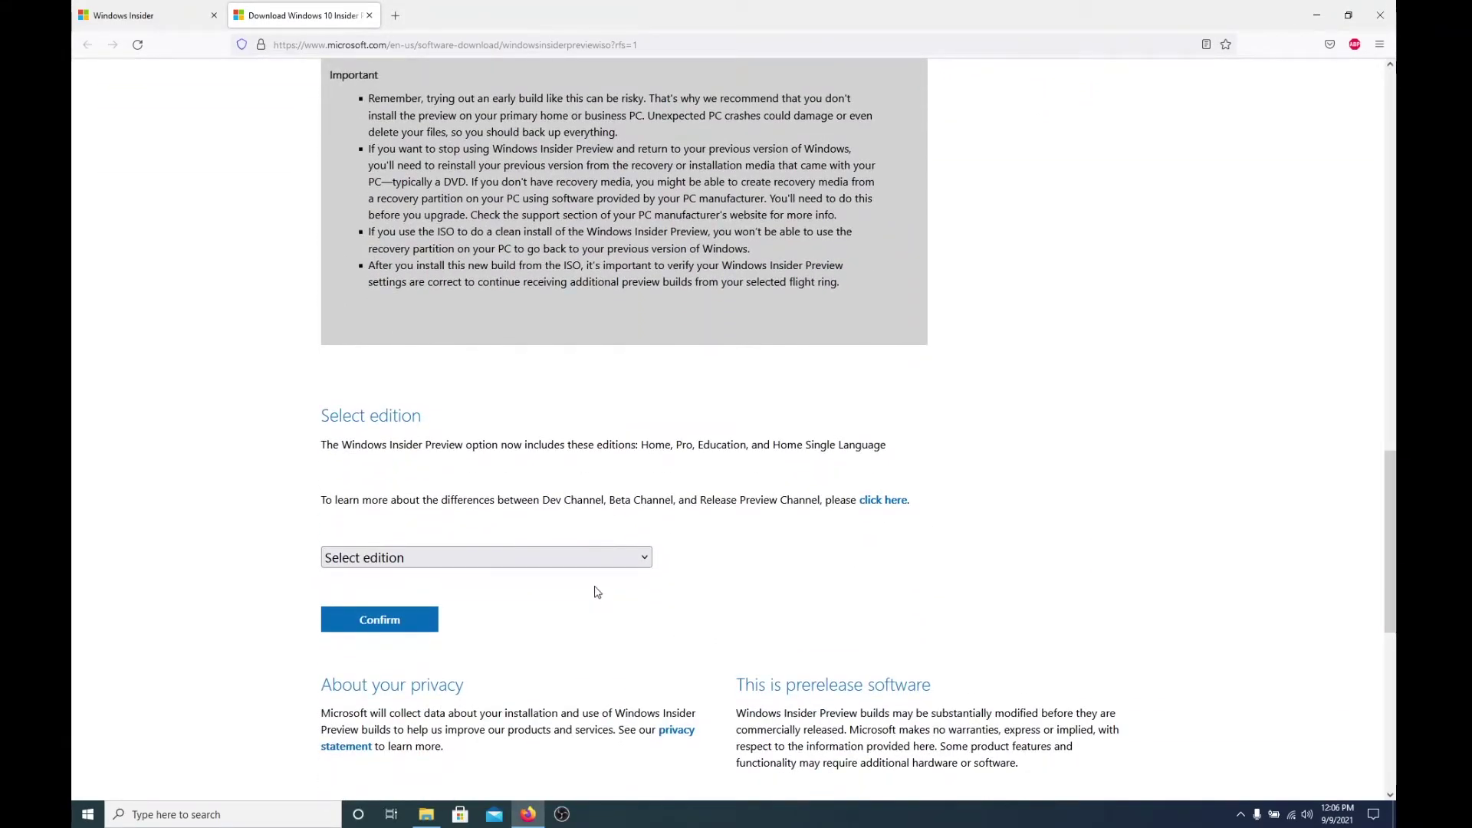
{"action": "left_click", "coordinate": [586, 564]}
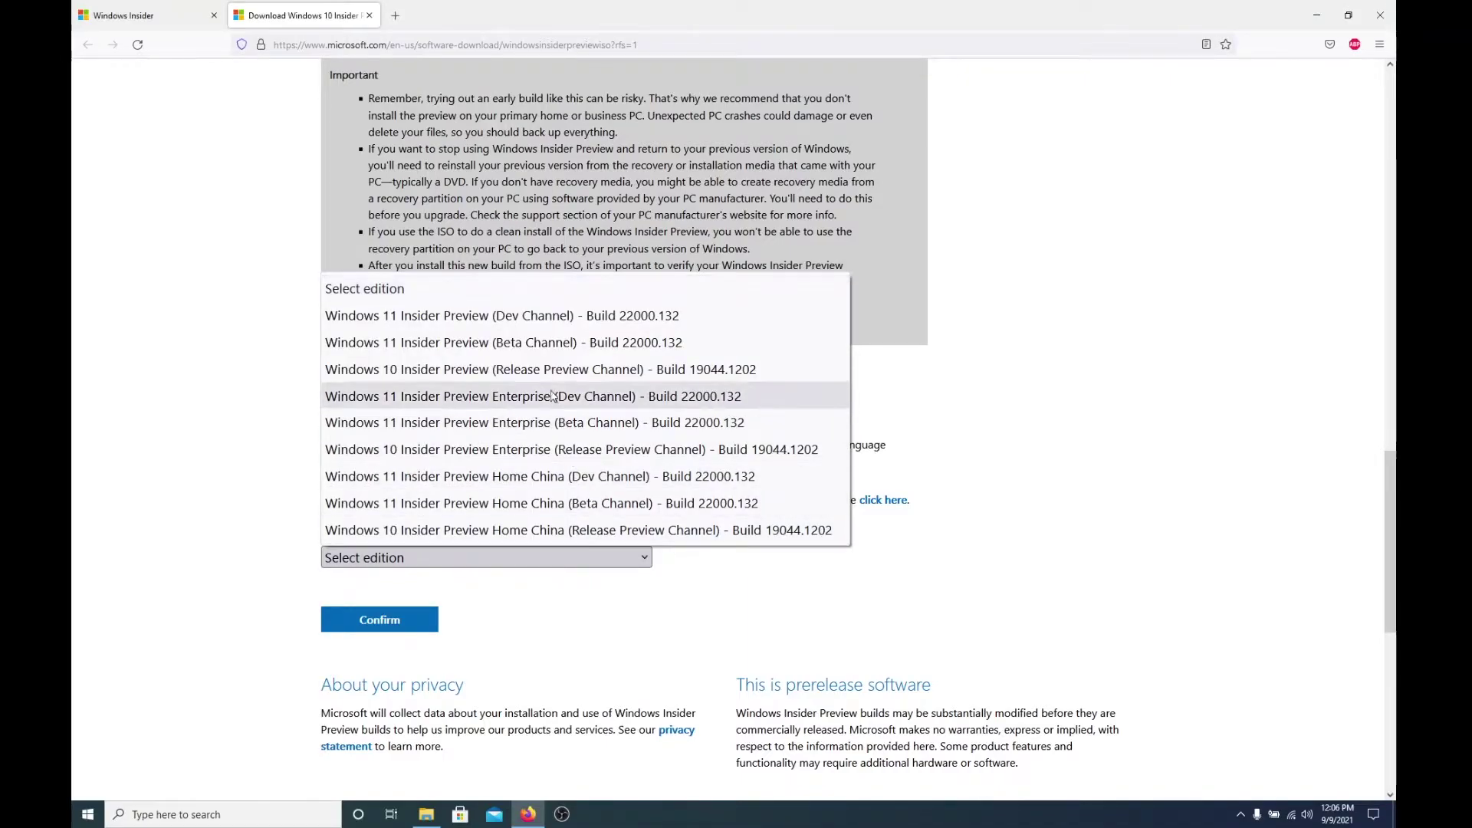
{"action": "left_click", "coordinate": [542, 343]}
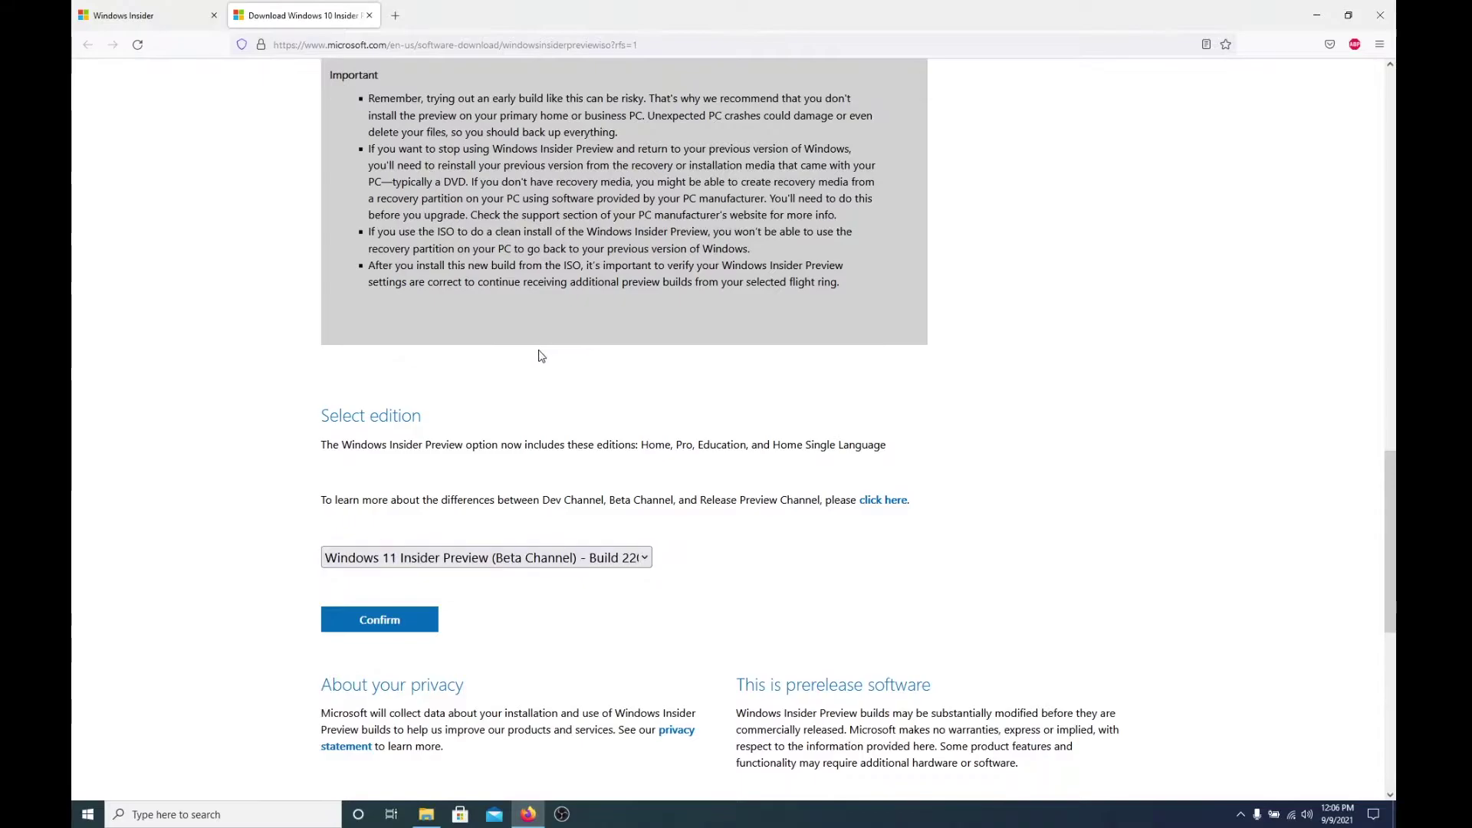
{"action": "left_click", "coordinate": [363, 622]}
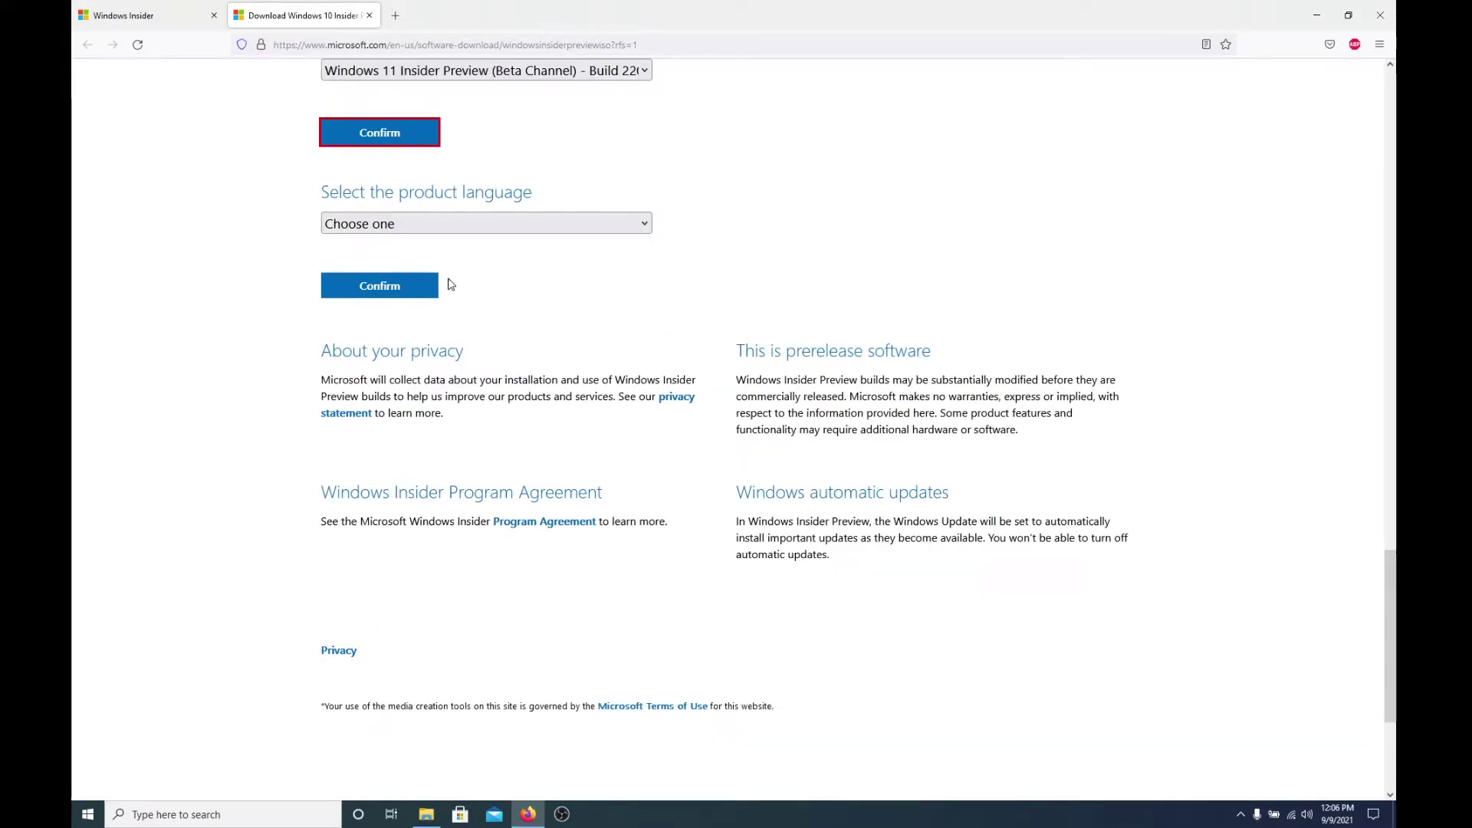
Confirm English as the product language and start the 64-bit download of the Windows 11 Client Insider Preview.
{"action": "left_click", "coordinate": [448, 224]}
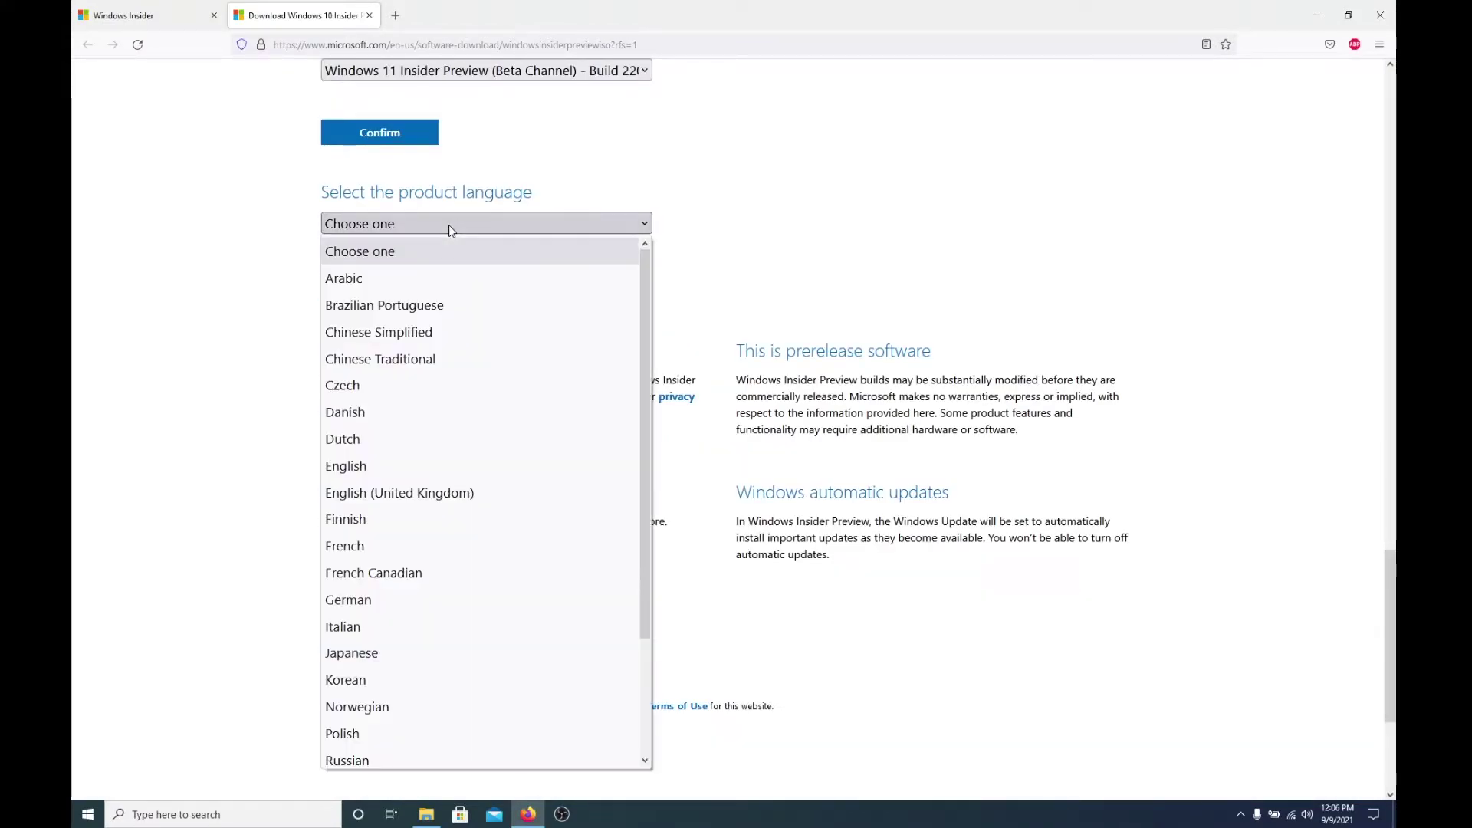
{"action": "left_click", "coordinate": [427, 466]}
{"action": "left_click", "coordinate": [375, 294]}
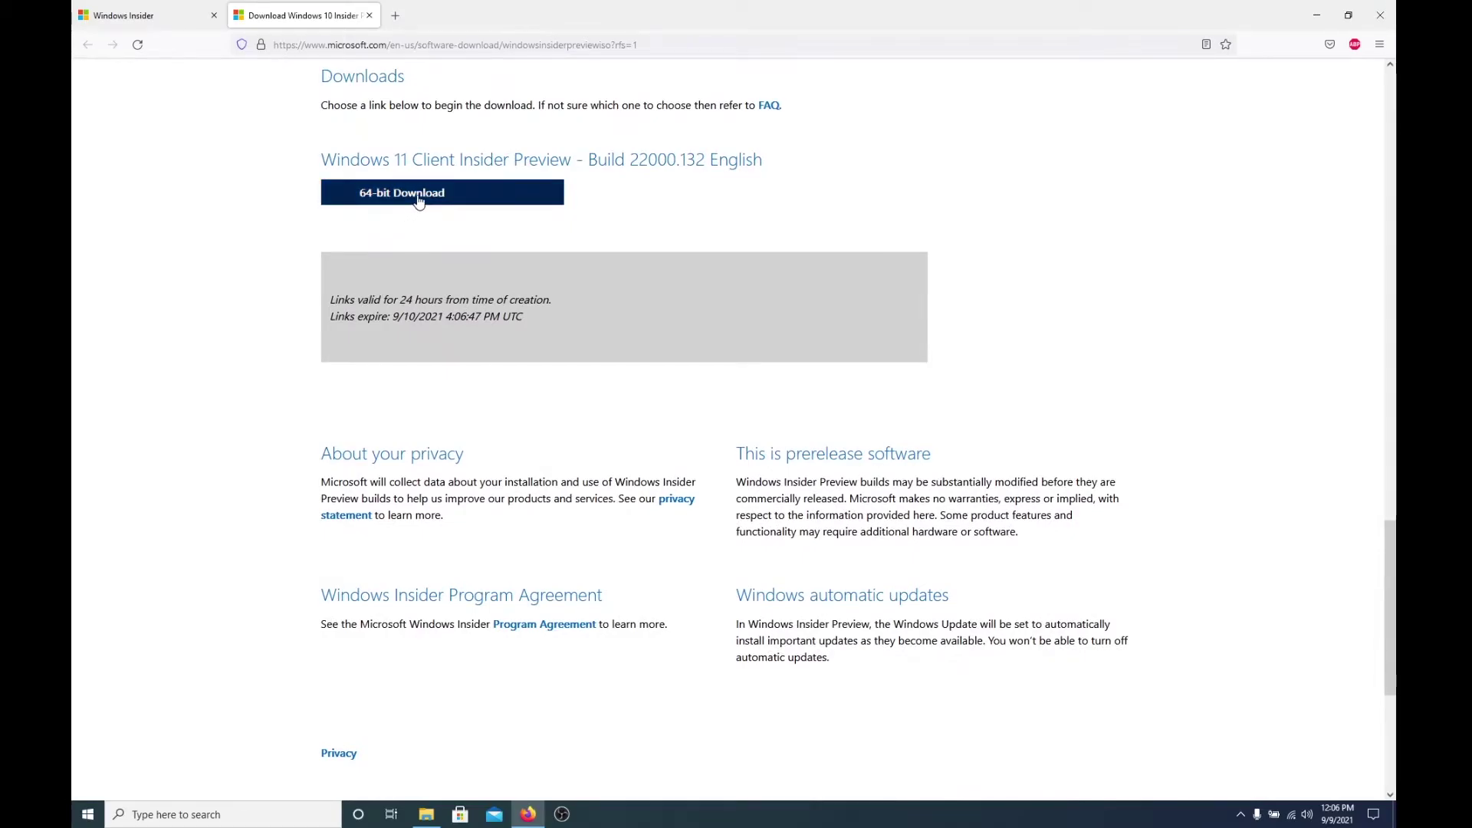
{"action": "left_click", "coordinate": [469, 198]}
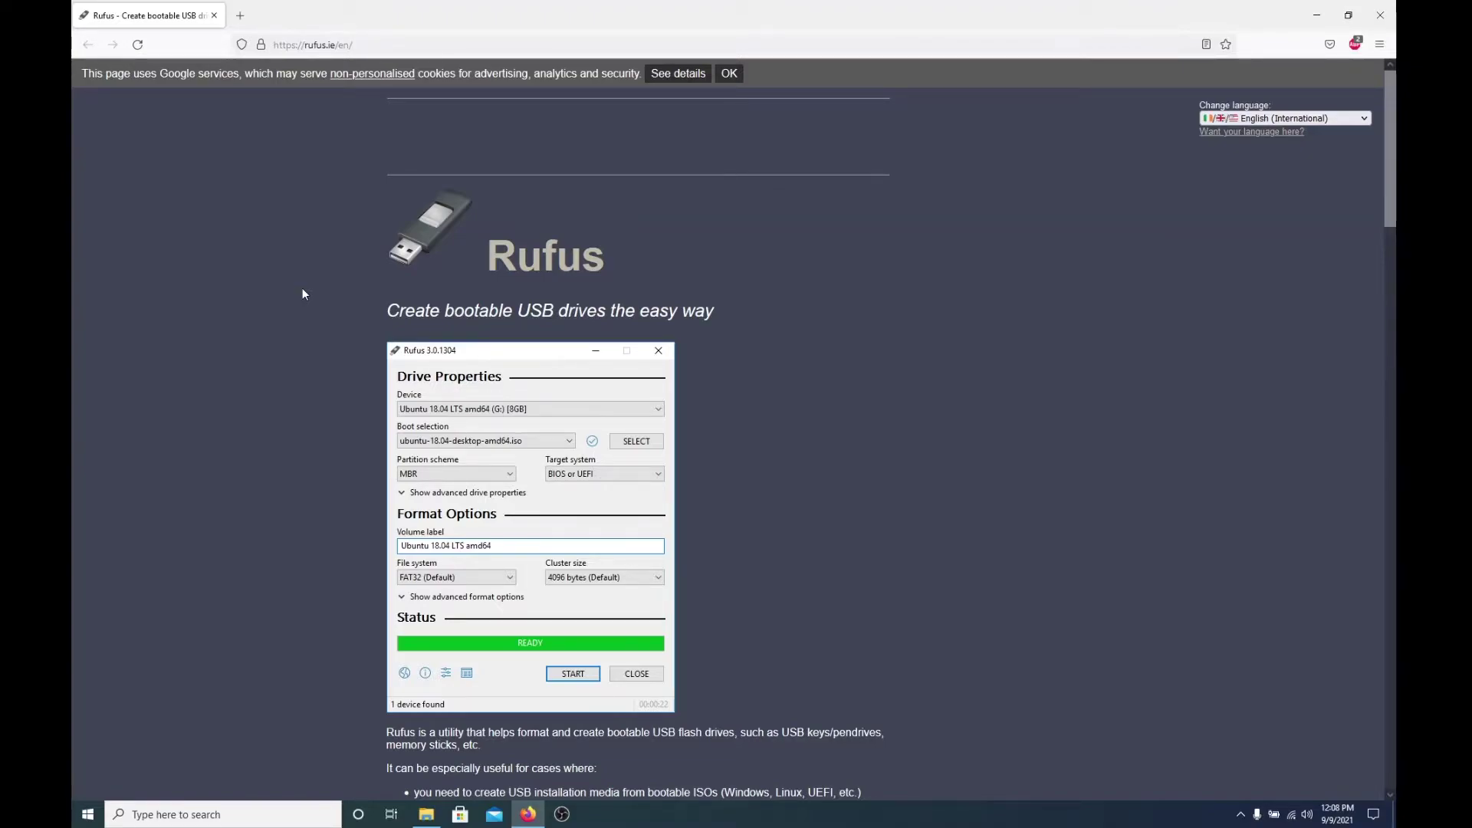
Save the rufus-3.15.exe download from the Rufus site and minimize the browser.
{"action": "scroll", "coordinate": [299, 462], "scroll_direction": "down", "scroll_amount": 5}
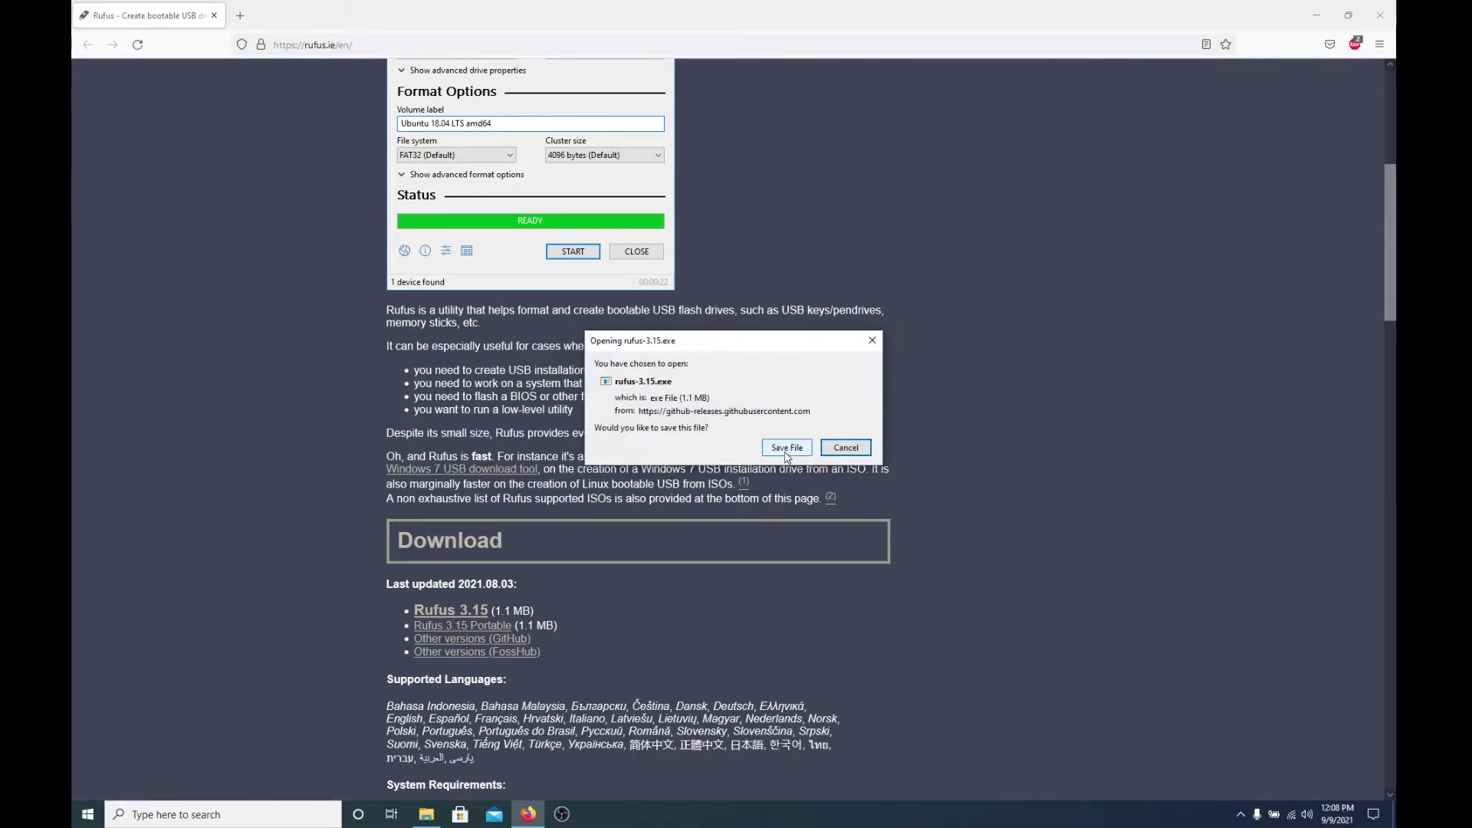
{"action": "left_click", "coordinate": [786, 448]}
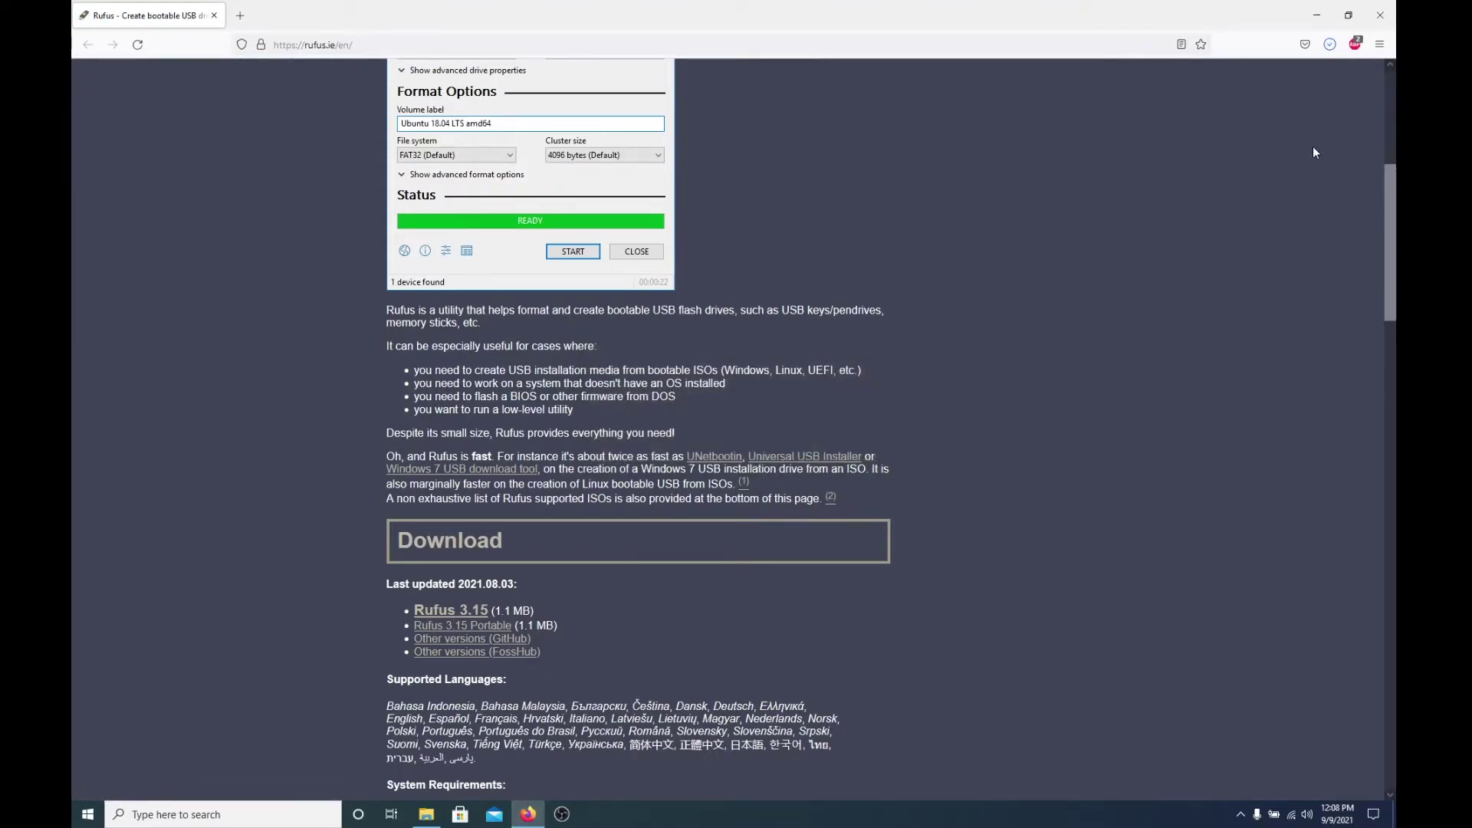
{"action": "left_click", "coordinate": [1316, 15]}
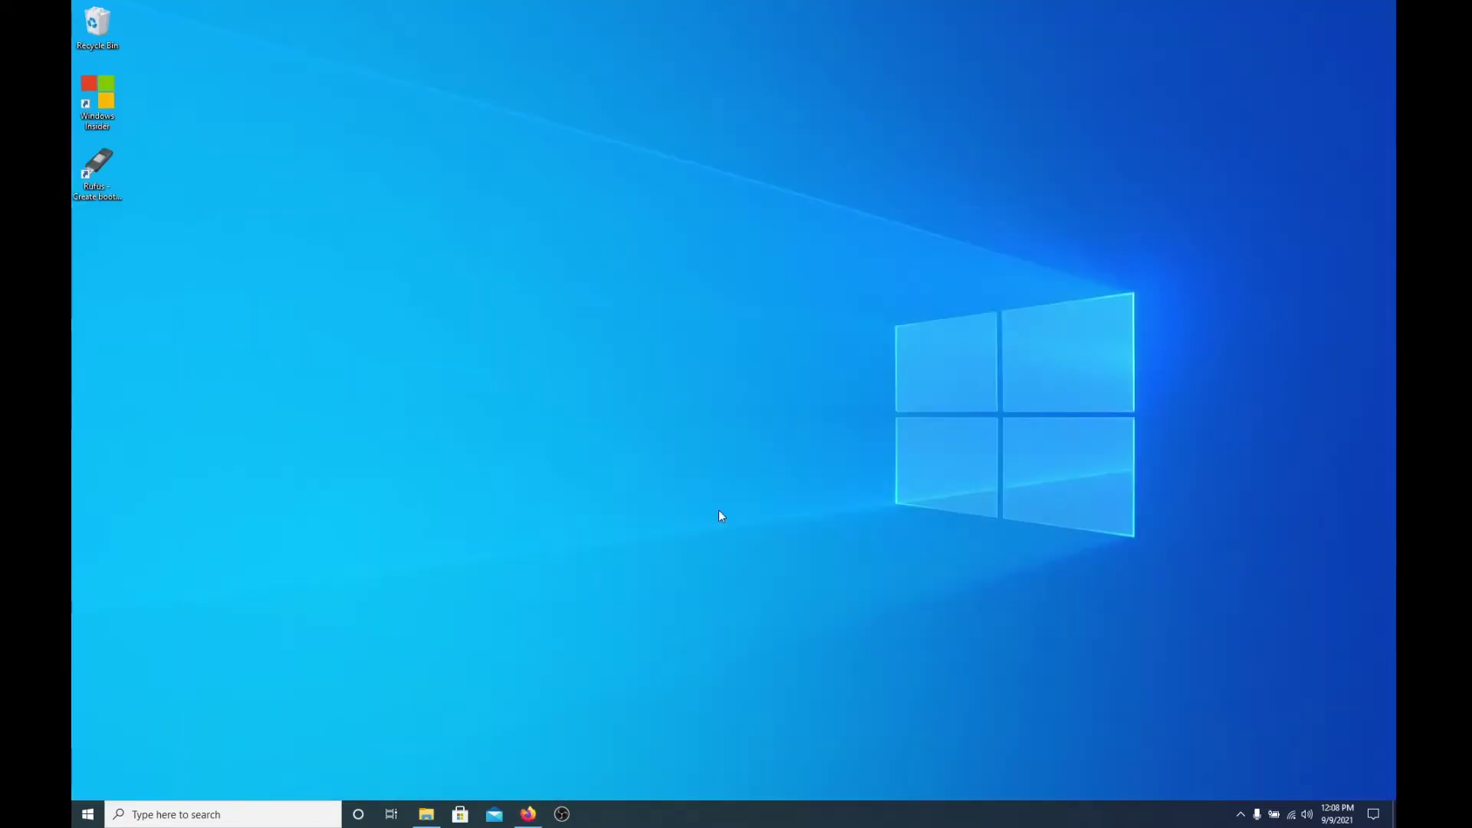
Launch rufus-3.15 from the Downloads folder in File Explorer and minimize the folder window.
{"action": "left_click", "coordinate": [443, 812]}
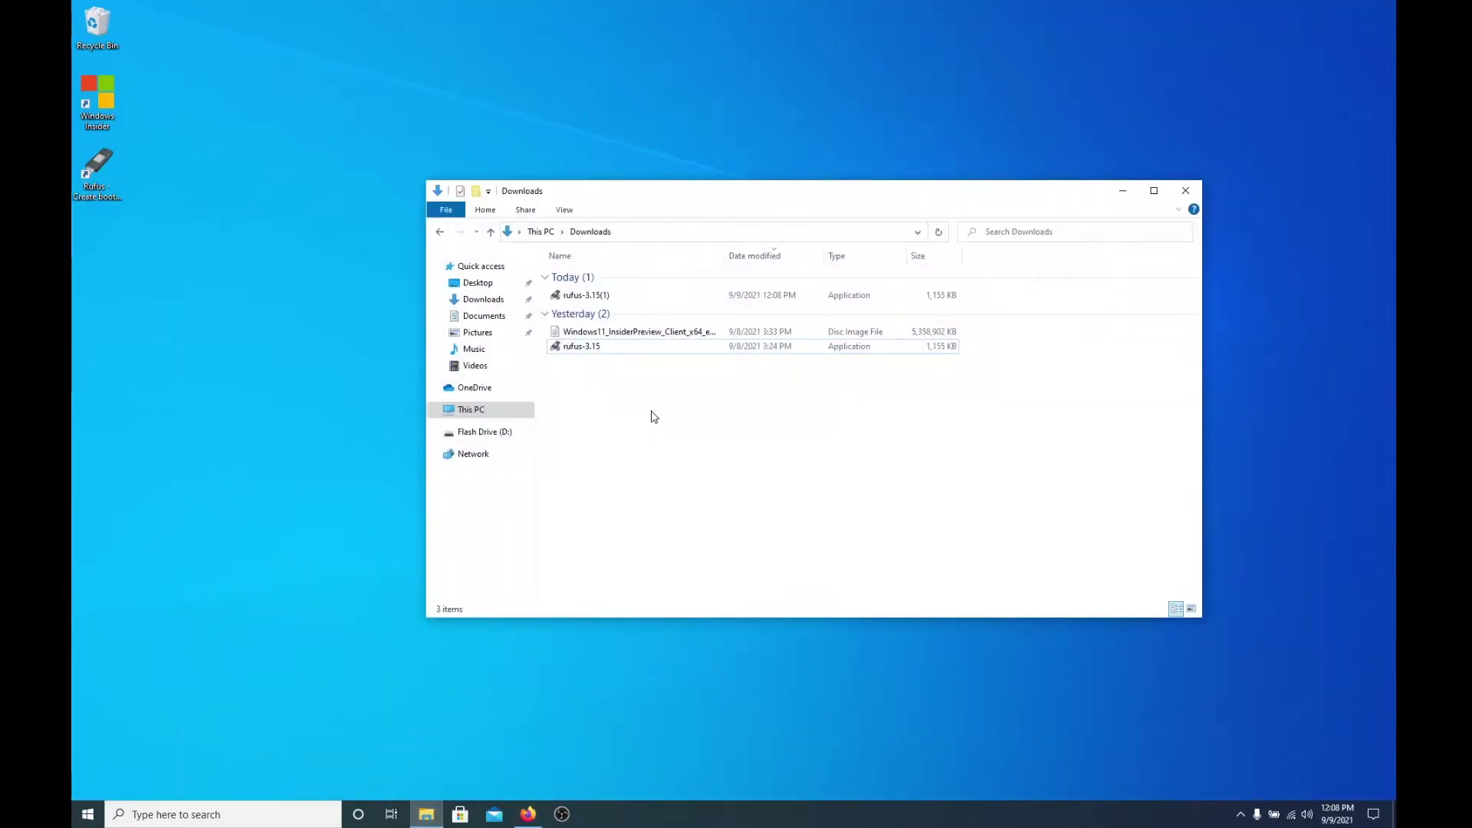
{"action": "double_click", "coordinate": [587, 349]}
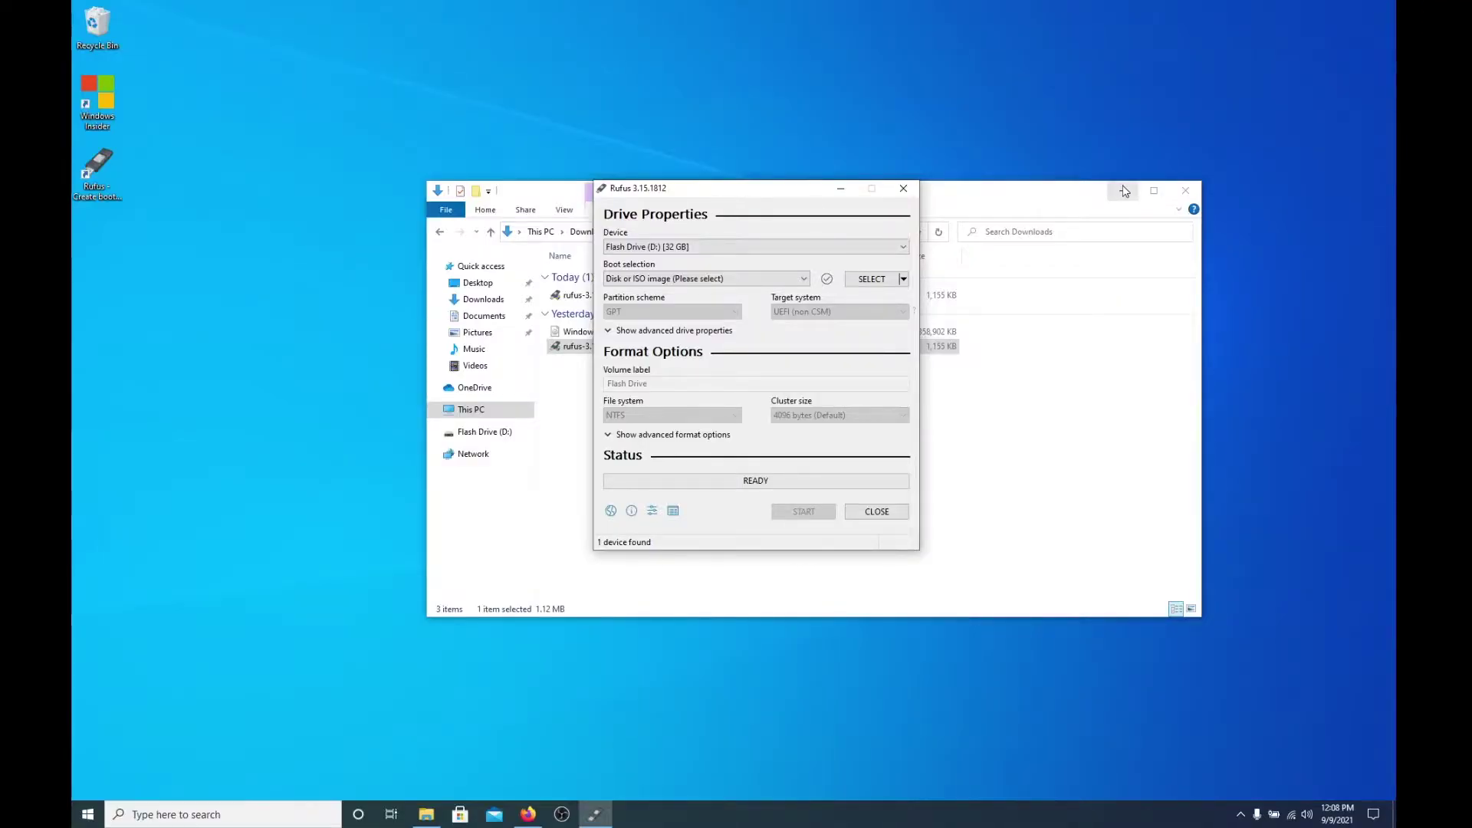
{"action": "left_click", "coordinate": [1119, 191]}
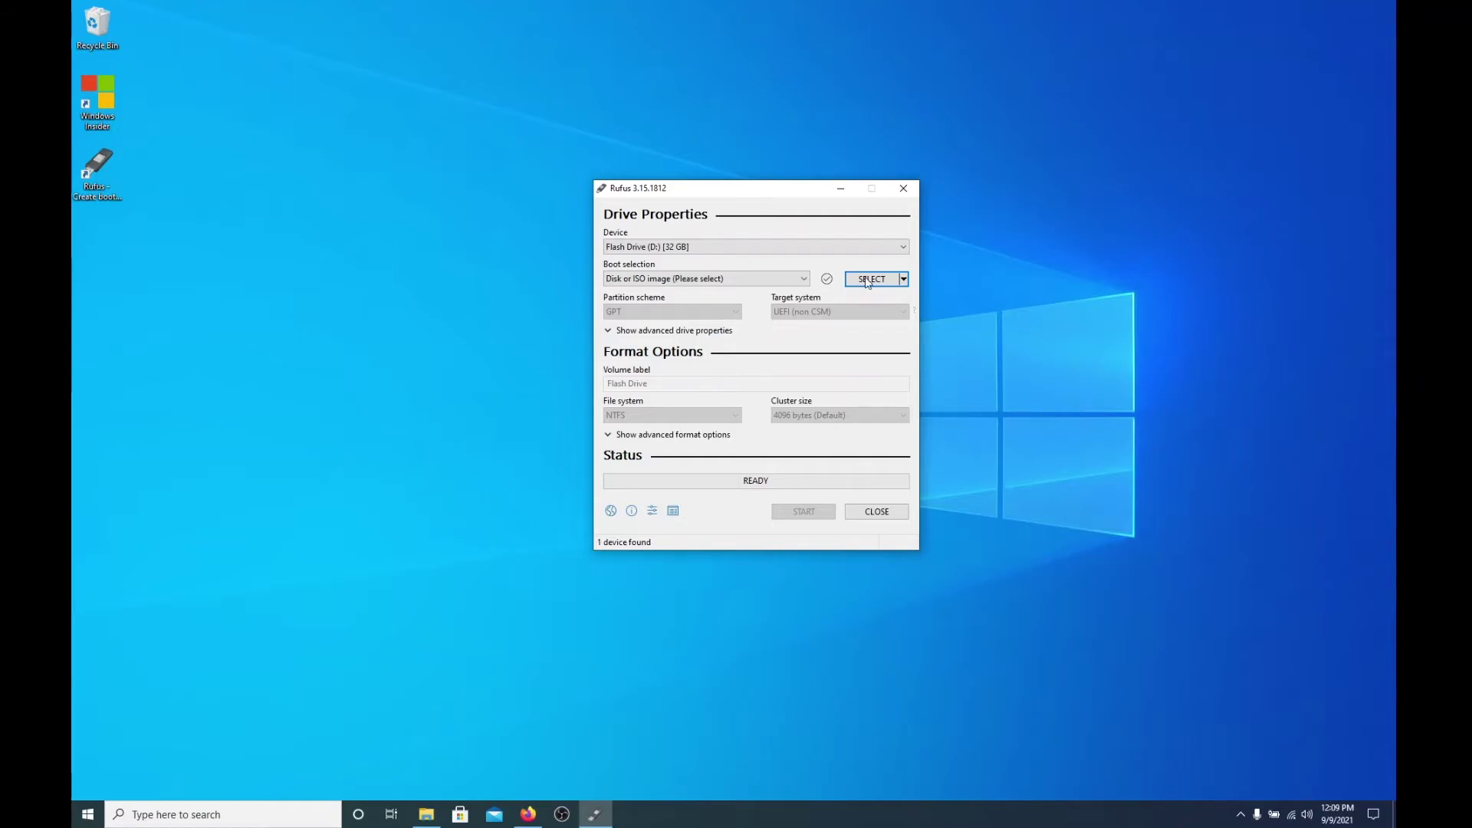
Load the Windows11_InsiderPreview_Client_x64_en-us_22000 ISO in Rufus and write it to Flash Drive (D:), accepting the erasure of its data.
{"action": "left_click", "coordinate": [744, 246]}
{"action": "left_click", "coordinate": [744, 247]}
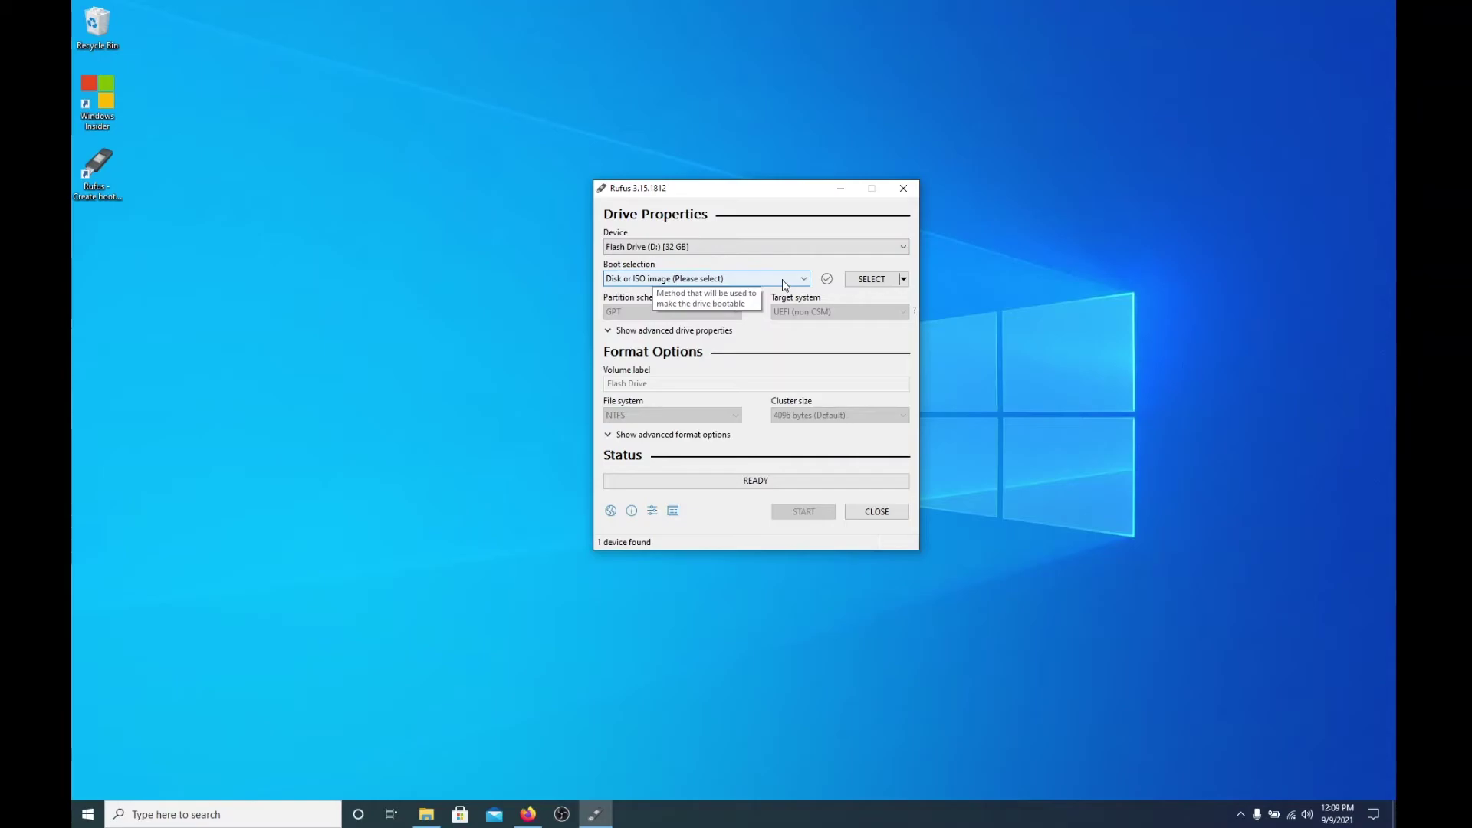
{"action": "left_click", "coordinate": [871, 281]}
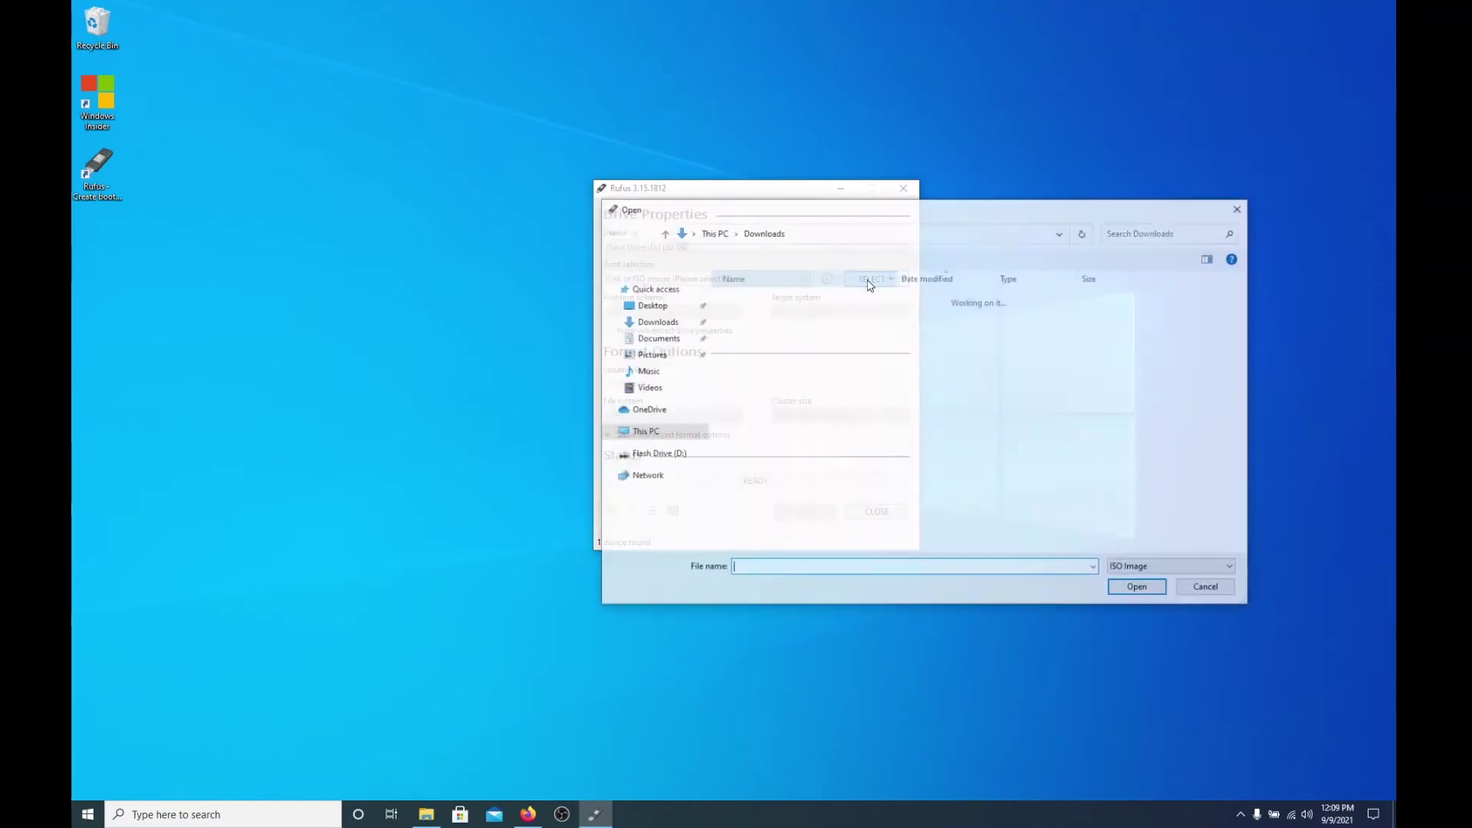
{"action": "left_click", "coordinate": [814, 320]}
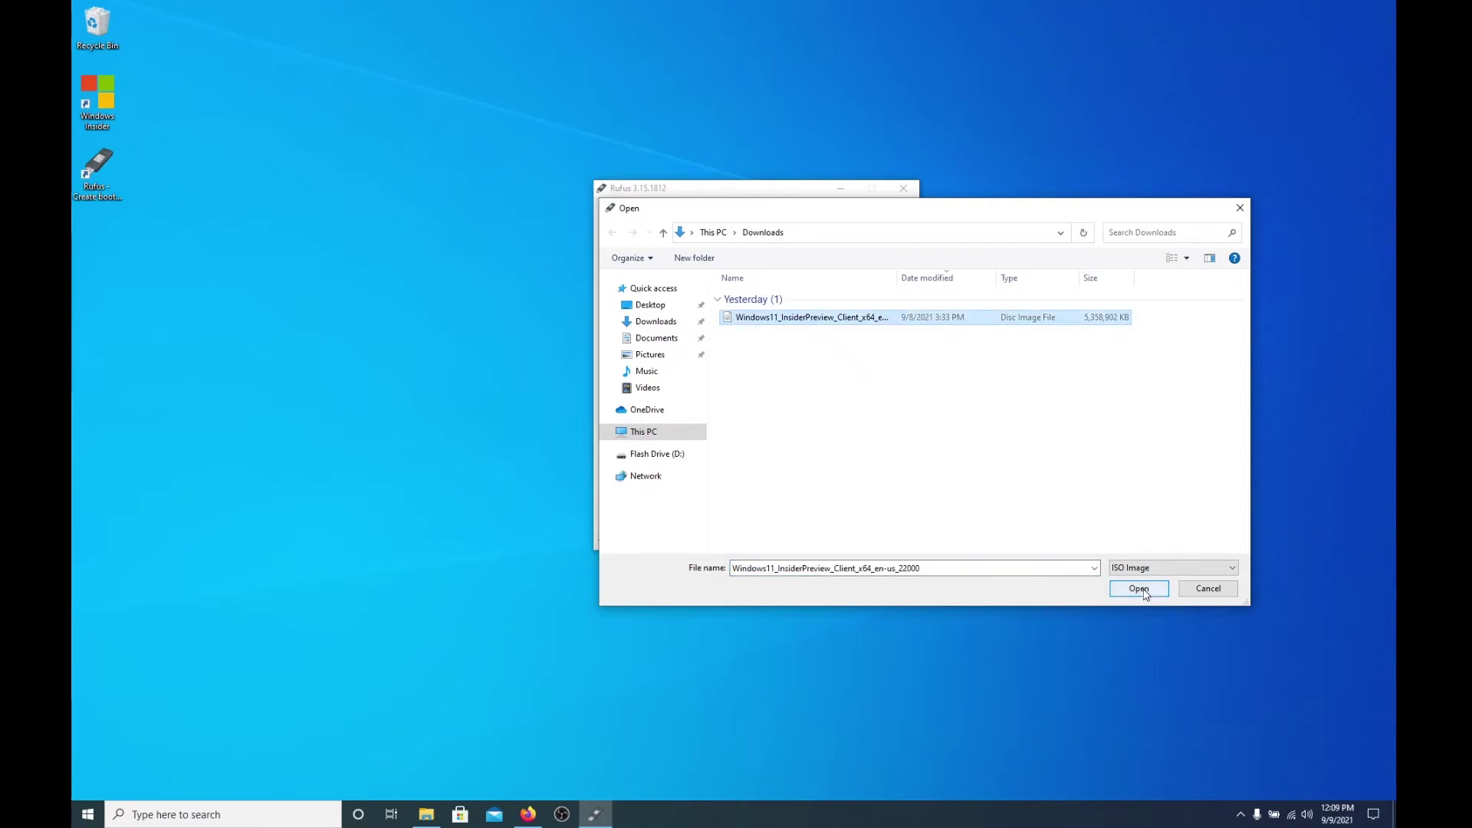
{"action": "left_click", "coordinate": [1141, 590]}
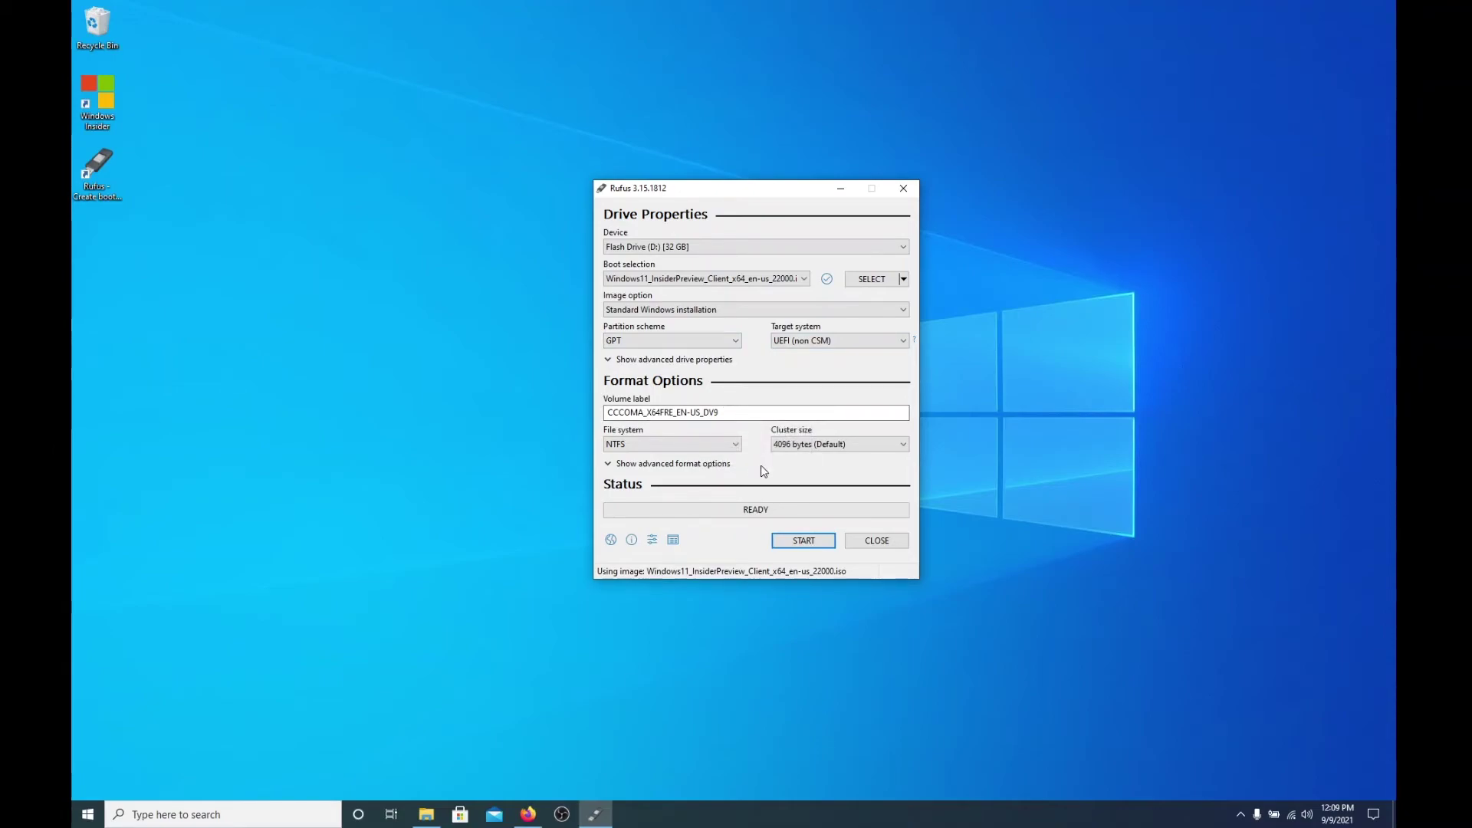
{"action": "left_click", "coordinate": [798, 541]}
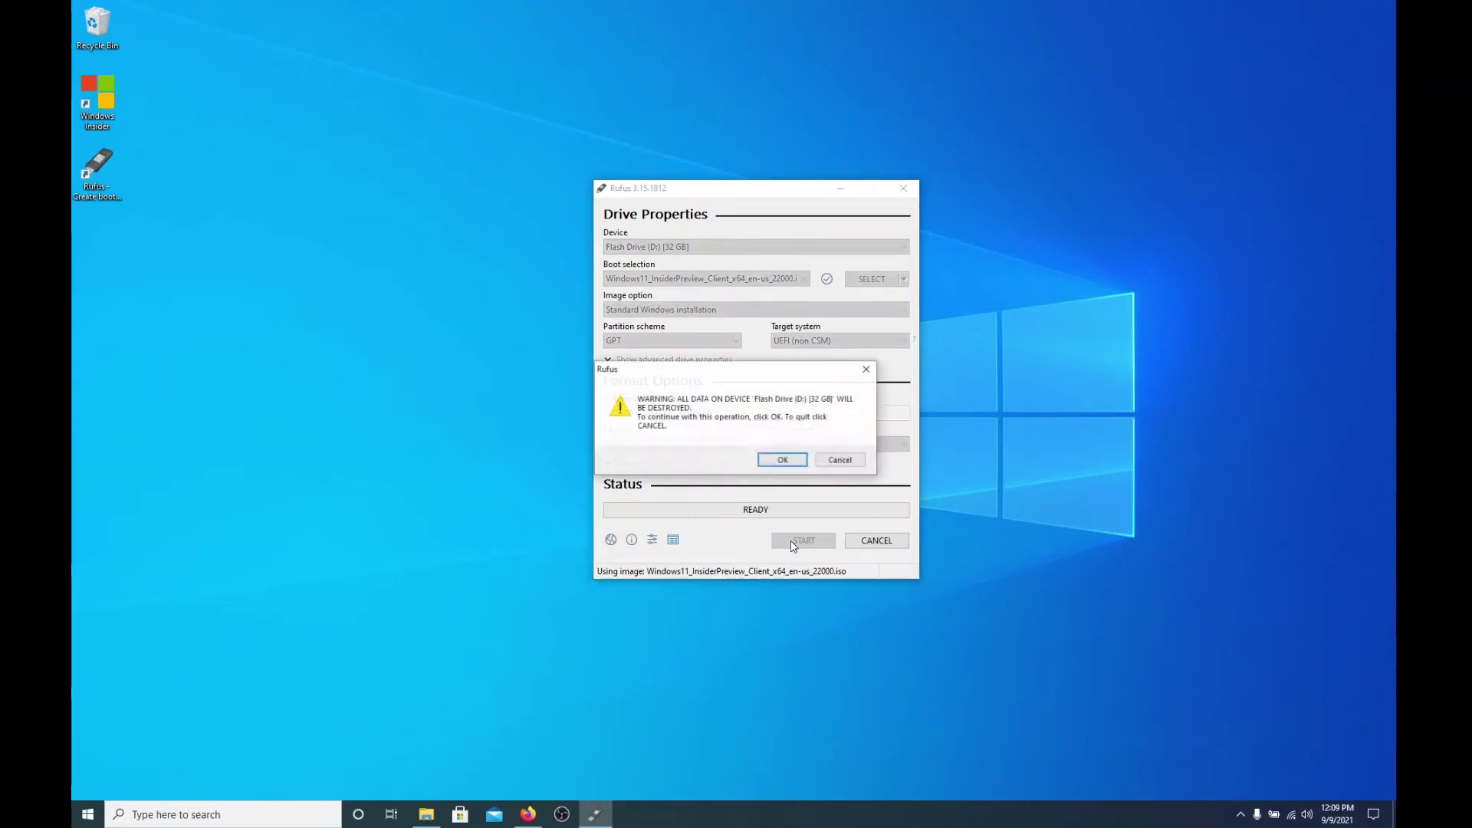
{"action": "left_click", "coordinate": [786, 463]}
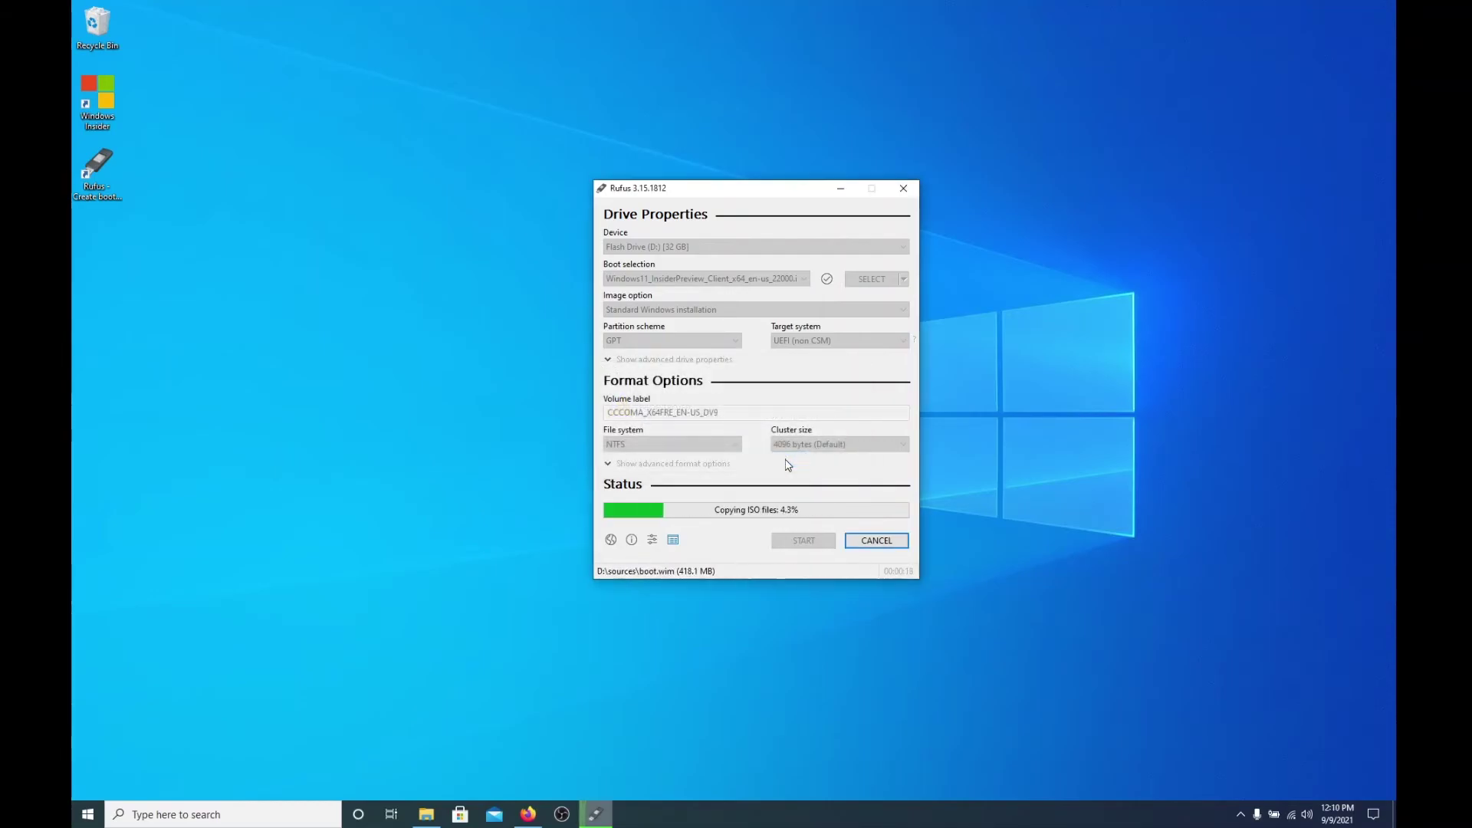